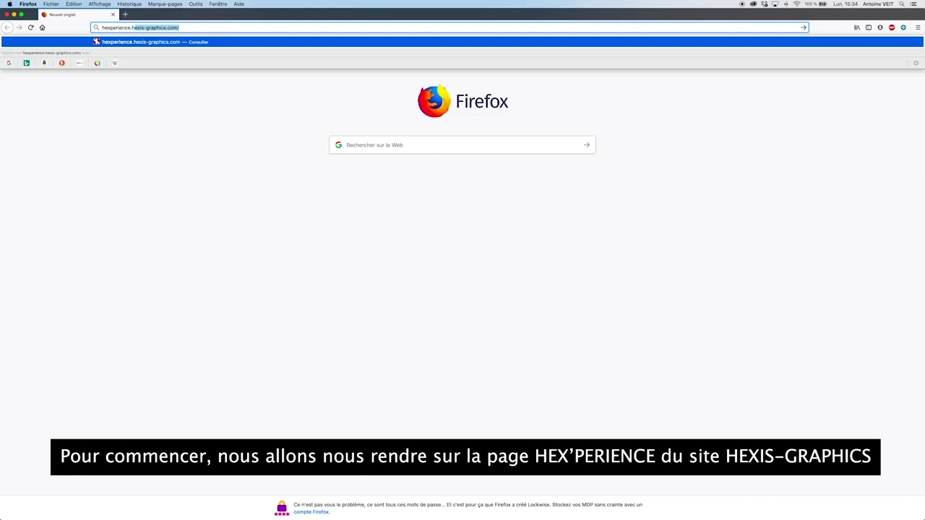
# - Open hexperience.hexis-graphics.com and browse the printable patterns to the Washington / Rift wood design
pyautogui.write('is-gr')
pyautogui.press('Return')
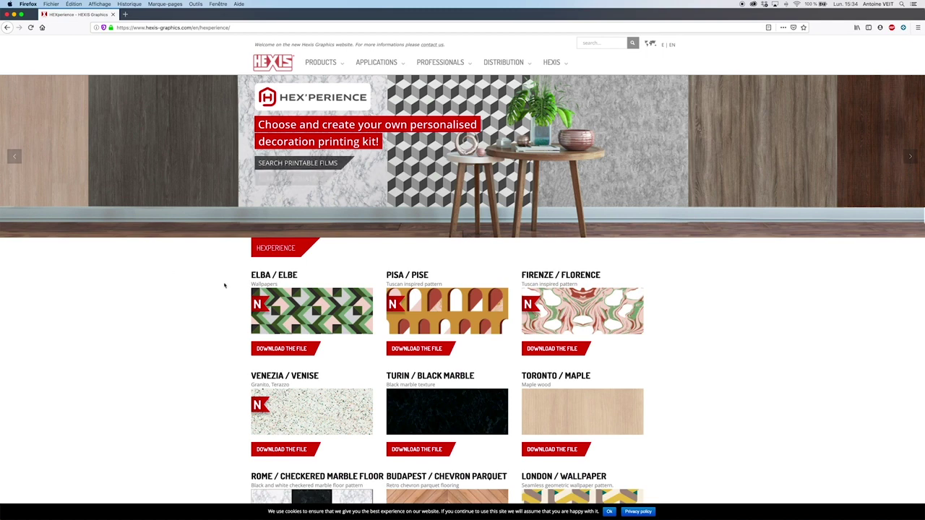
pyautogui.scroll(-10, 225, 285)
pyautogui.scroll(-5, 226, 284)
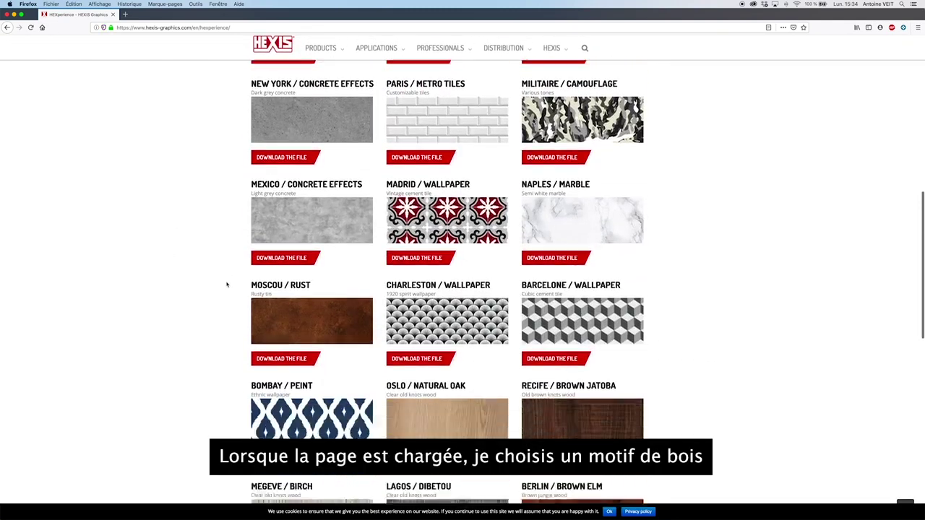
pyautogui.scroll(-3, 227, 285)
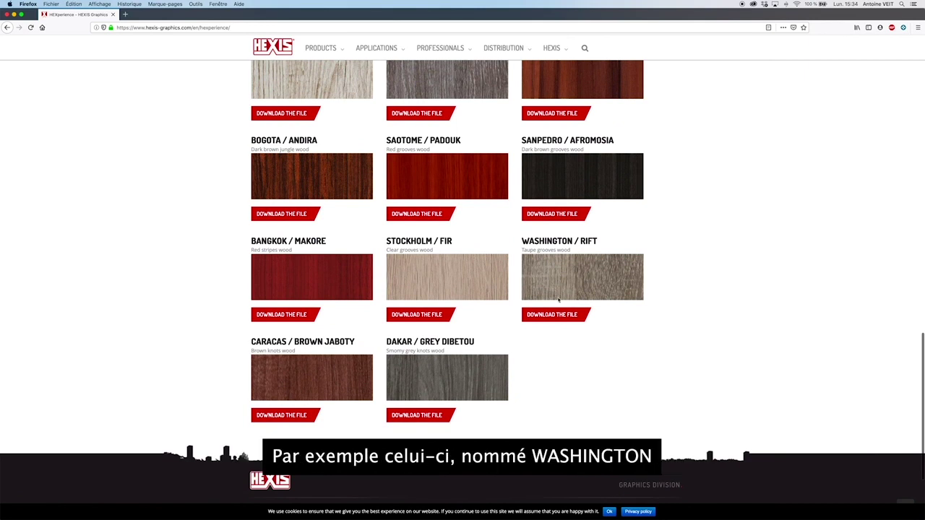
# - Download the Washington / Rift wood file, entering the lamination's batch number and saving the JPEG to disk
pyautogui.click(573, 314)
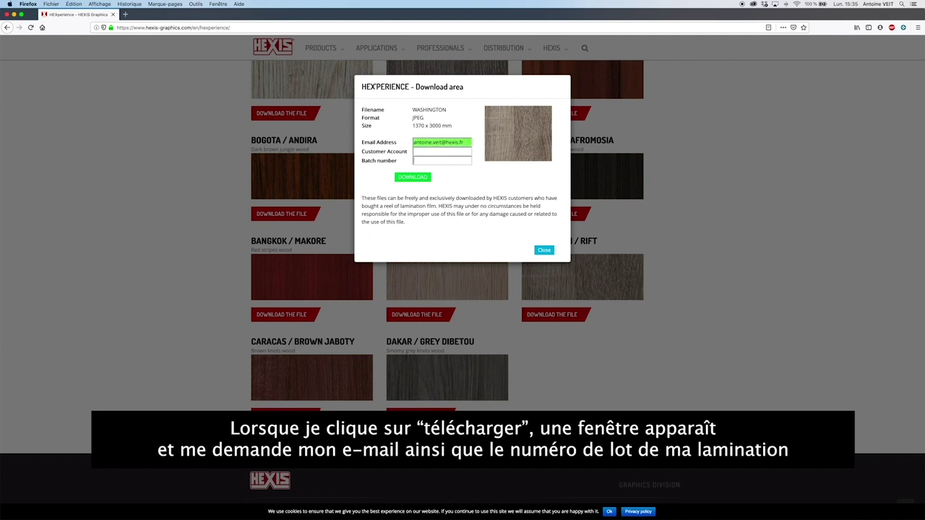
pyautogui.write('B905703C')
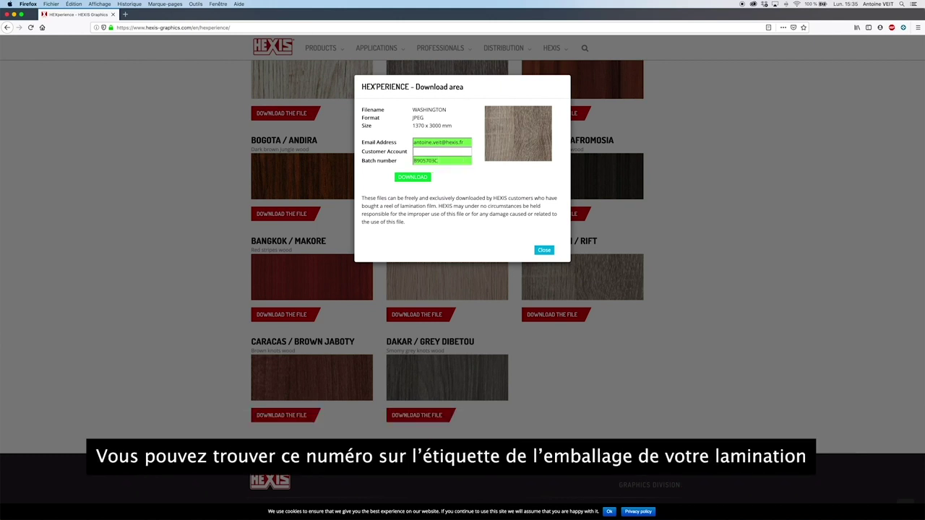
pyautogui.click(416, 177)
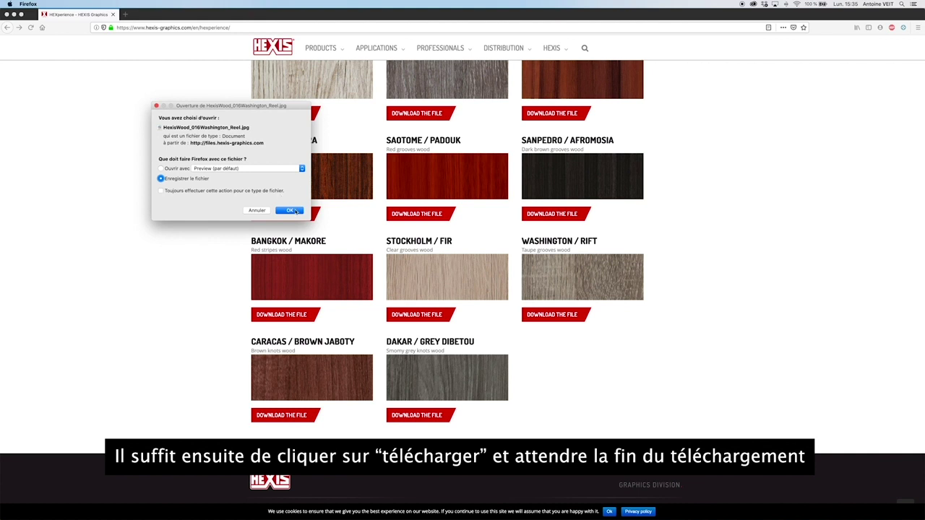
pyautogui.click(290, 211)
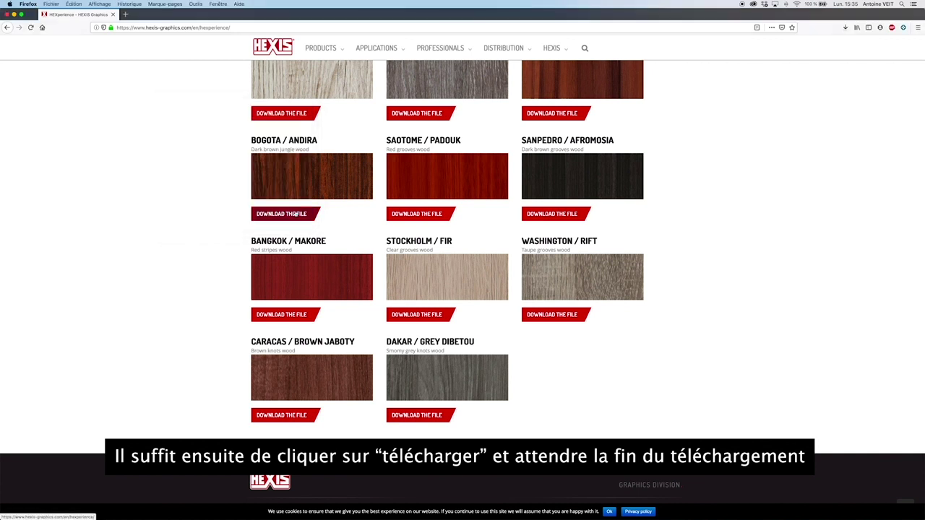
# - Switch to Photoshop and open HexisWood_016Washington_Reel.jpg from the Téléchargements folder
pyautogui.press('F4')
pyautogui.click(190, 72)
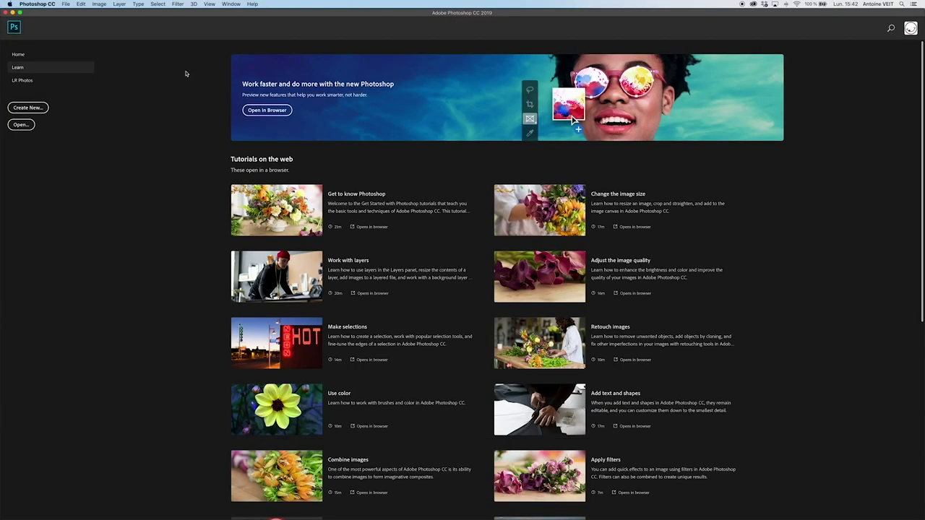
pyautogui.click(66, 4)
pyautogui.click(69, 20)
pyautogui.click(426, 124)
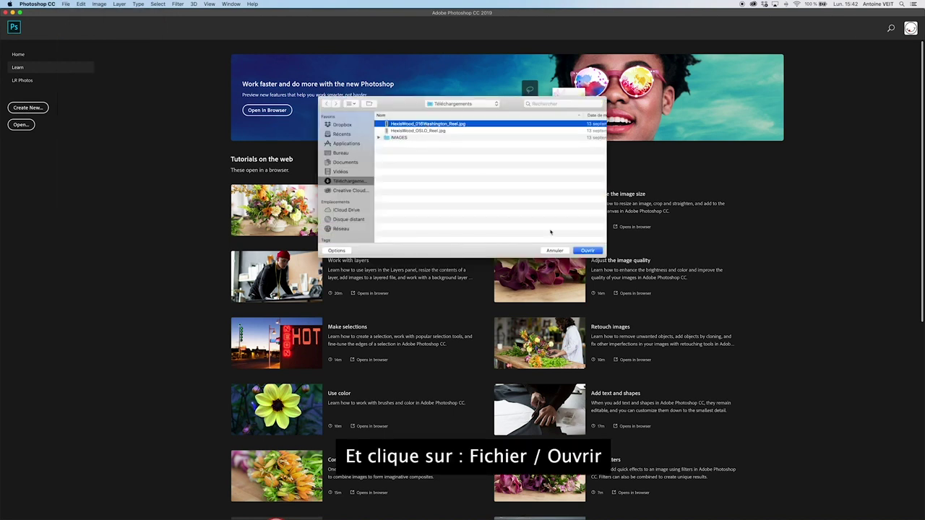
pyautogui.click(587, 251)
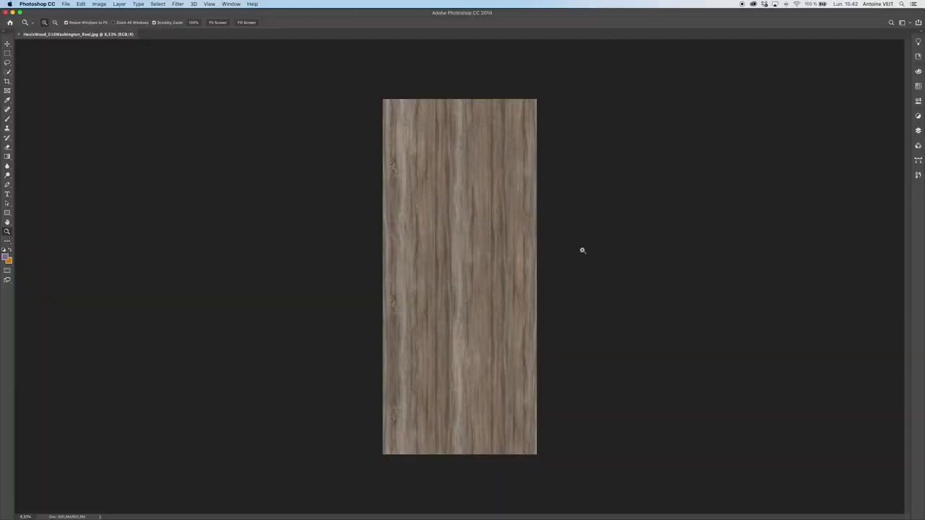
# - Check the wood image's width, height and resolution in its Image Size settings
pyautogui.click(99, 4)
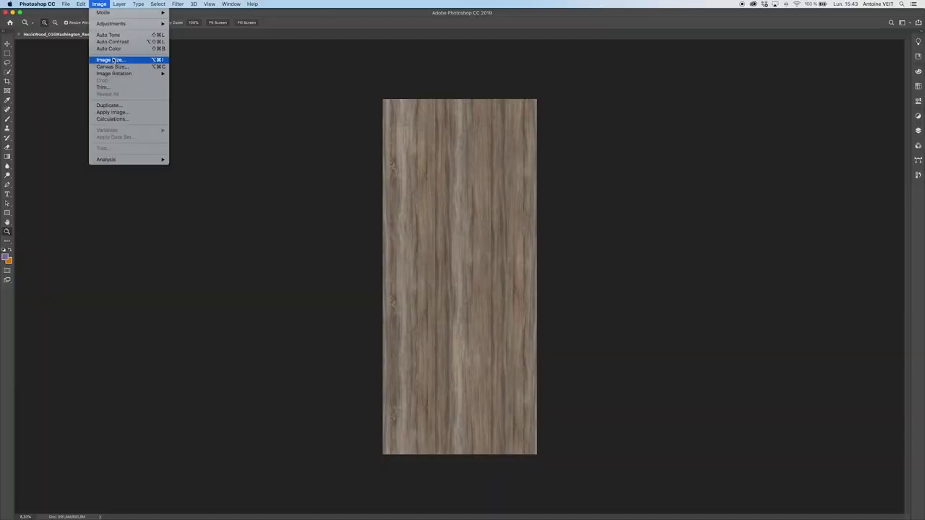
pyautogui.click(114, 61)
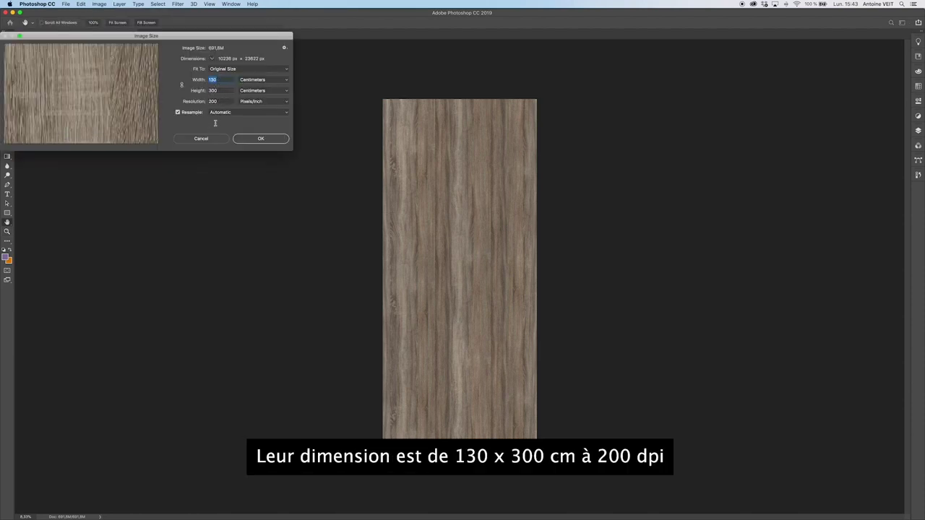
pyautogui.click(259, 139)
# - Select the entire wood image and define it as a pattern named HEXPERIENCE - WASHINGTON
pyautogui.click(98, 4)
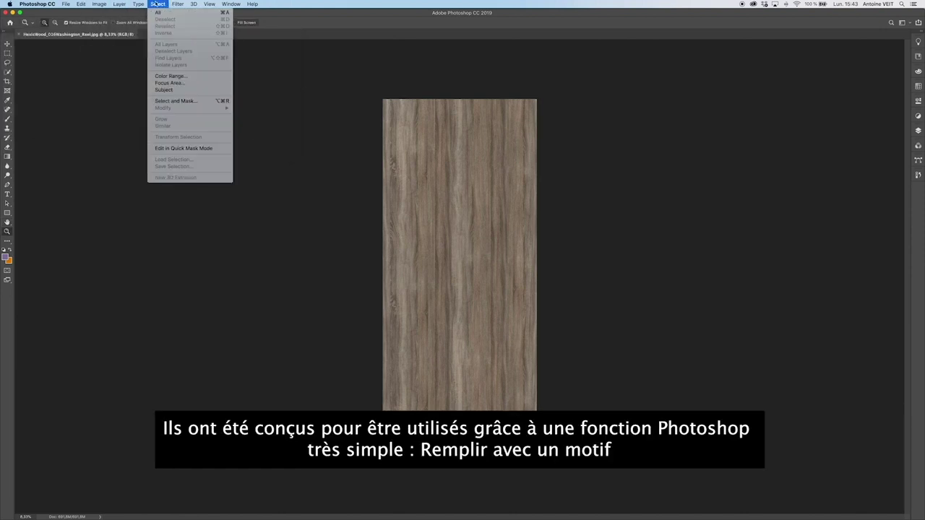
pyautogui.click(158, 12)
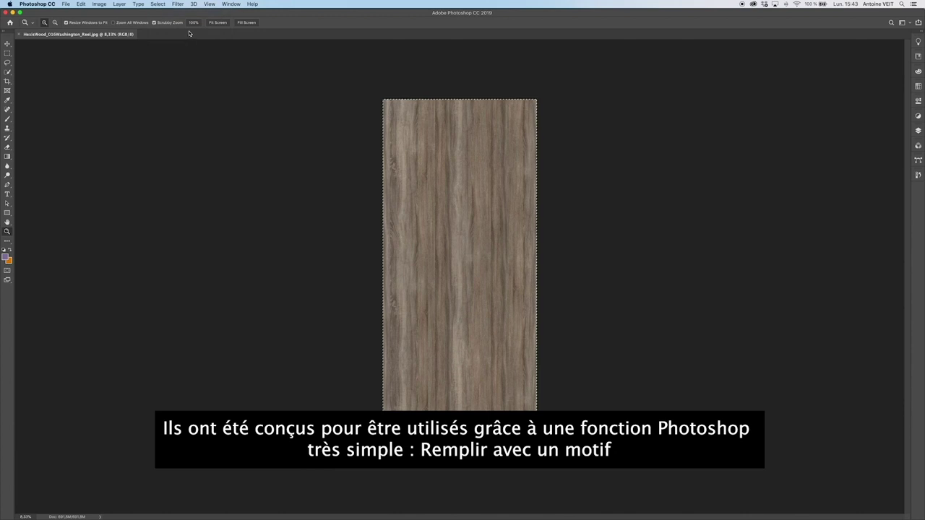
pyautogui.click(81, 5)
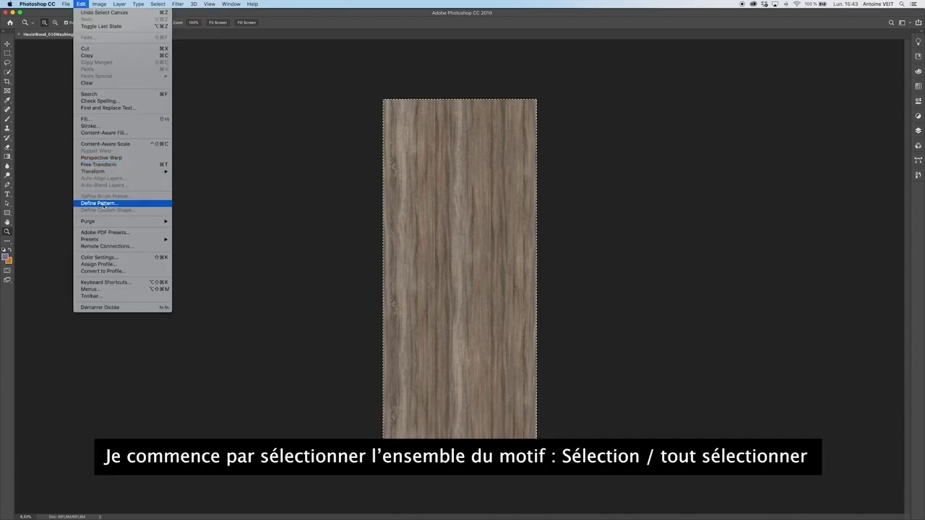
pyautogui.click(103, 204)
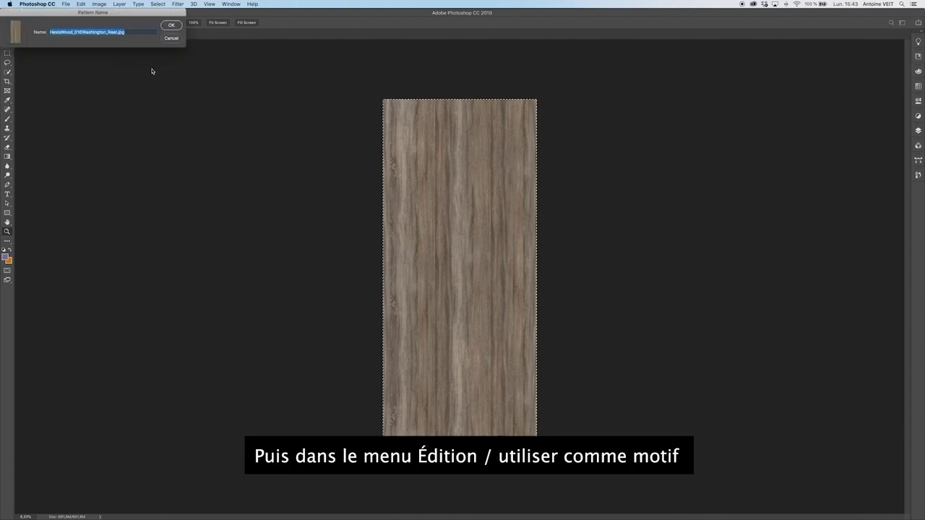
pyautogui.write('HEXPERIENCE - ')
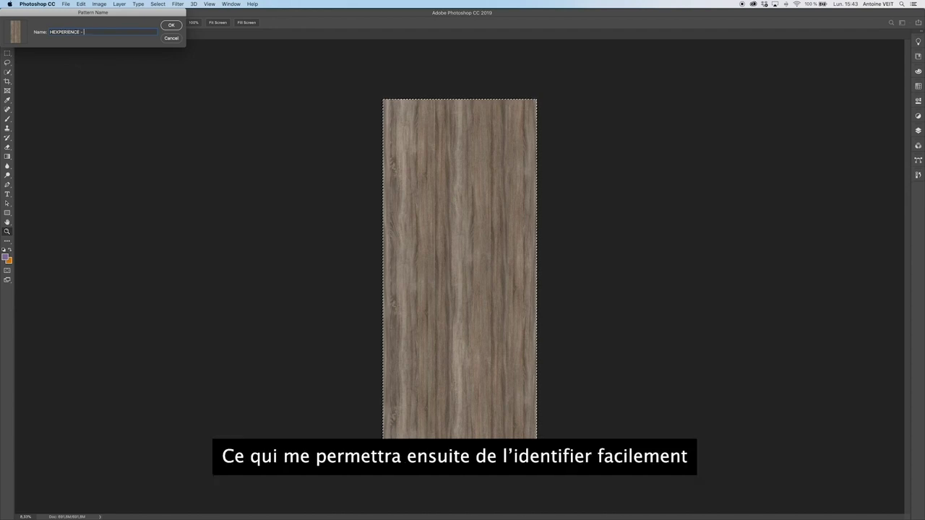
pyautogui.write('W')
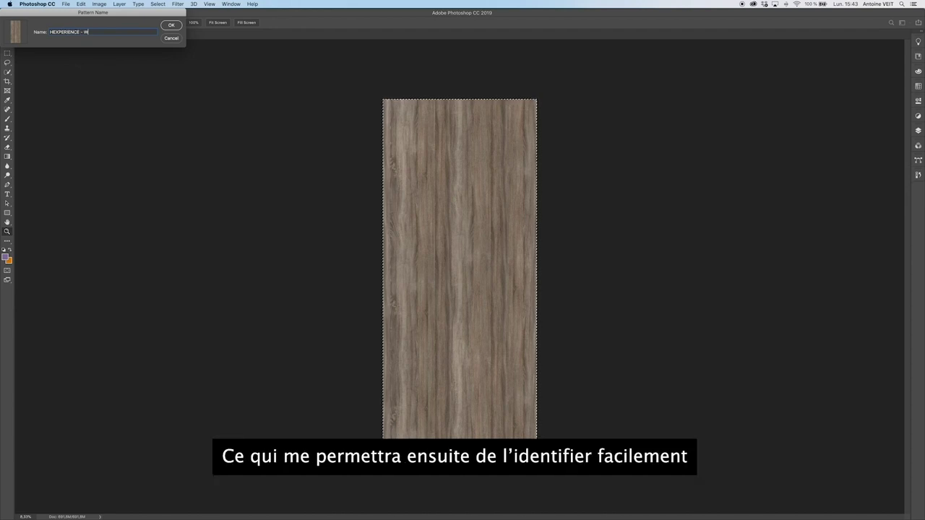
pyautogui.write('ASHING')
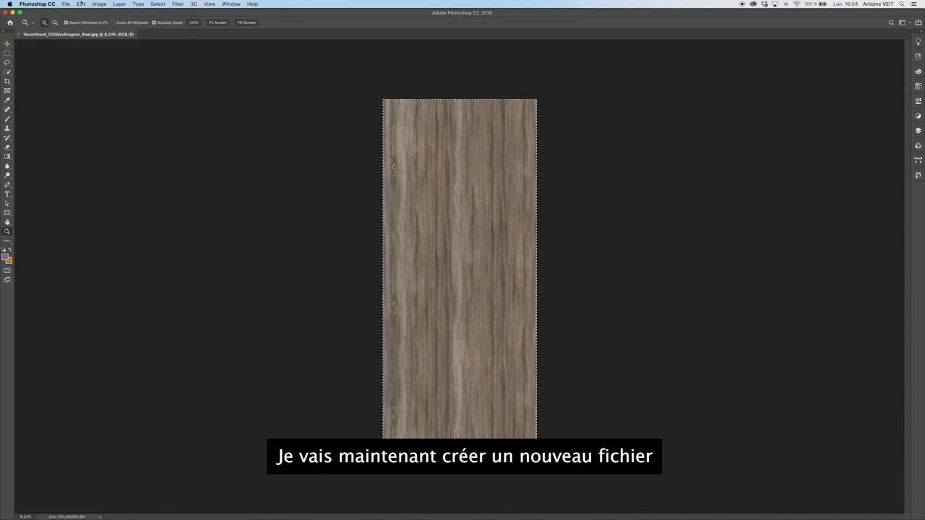
# - Create a new RGB document 450 cm wide by 260 cm high at 200 pixels/inch with a white background
pyautogui.click(66, 3)
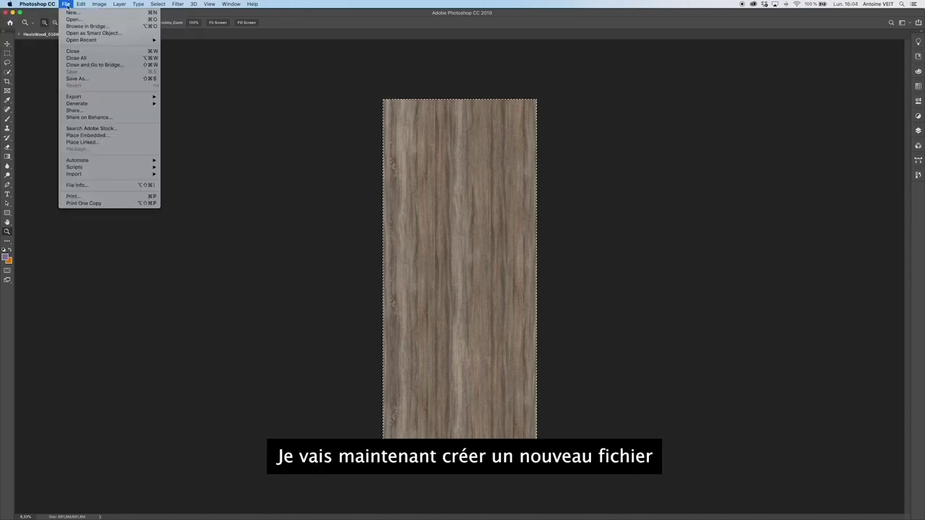
pyautogui.click(70, 12)
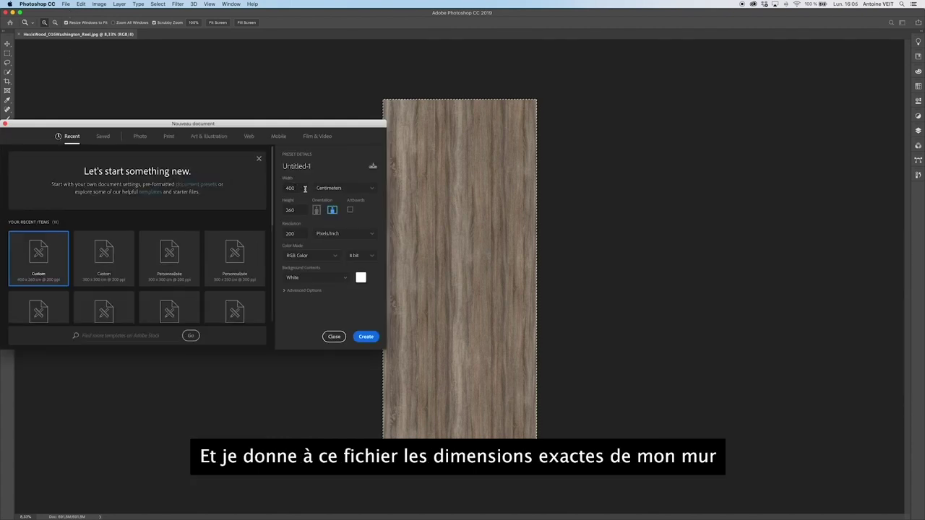
pyautogui.click(301, 188)
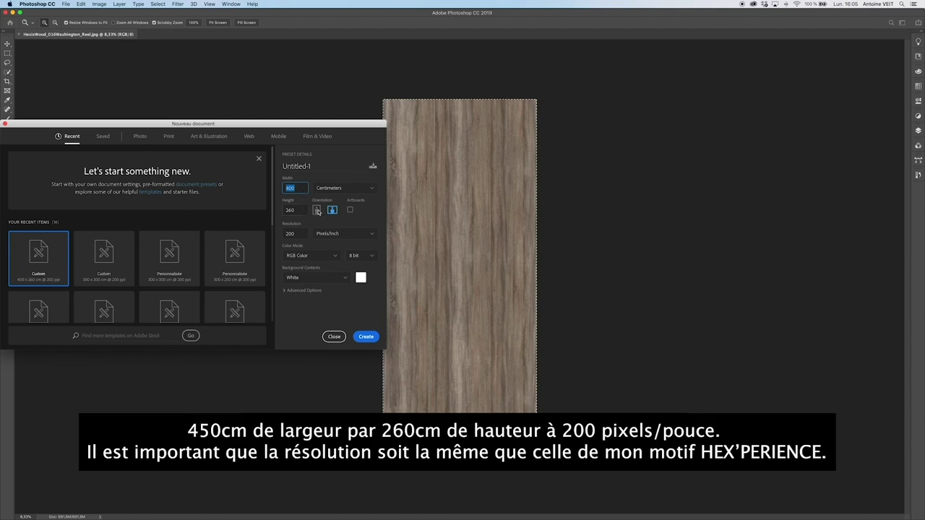
pyautogui.write('45')
pyautogui.press('Tab')
pyautogui.click(364, 338)
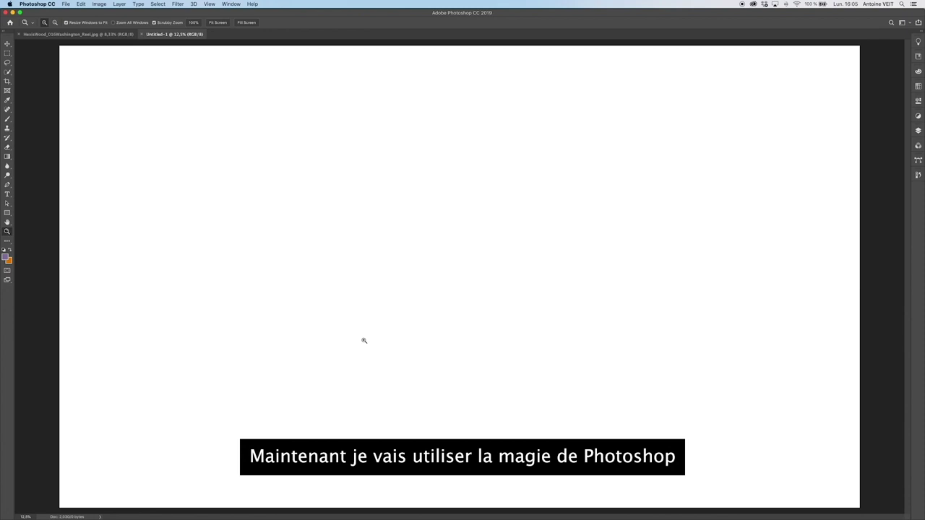
# - Fill the blank wall document with the HEXPERIENCE Washington wood as custom pattern
pyautogui.click(7, 43)
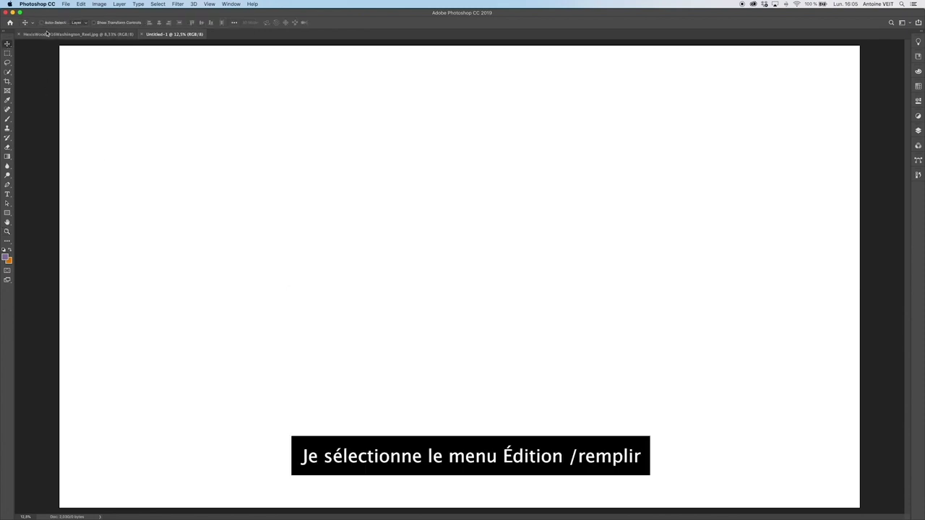
pyautogui.click(81, 4)
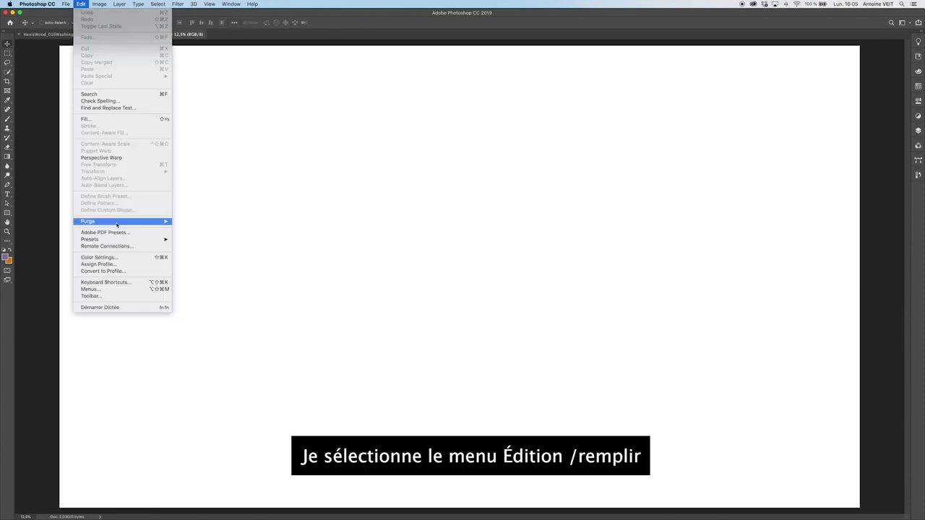
pyautogui.click(165, 119)
pyautogui.click(56, 25)
pyautogui.click(55, 26)
pyautogui.click(55, 44)
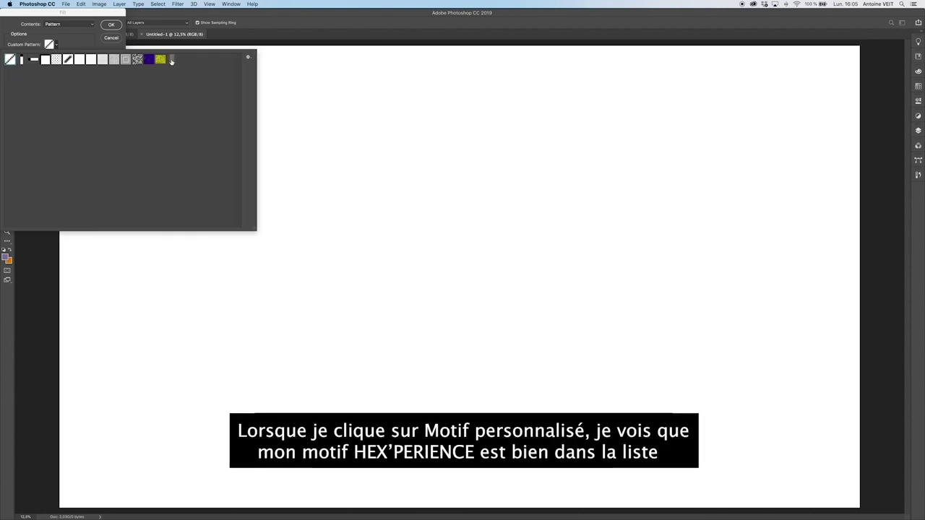
pyautogui.click(172, 61)
pyautogui.click(115, 29)
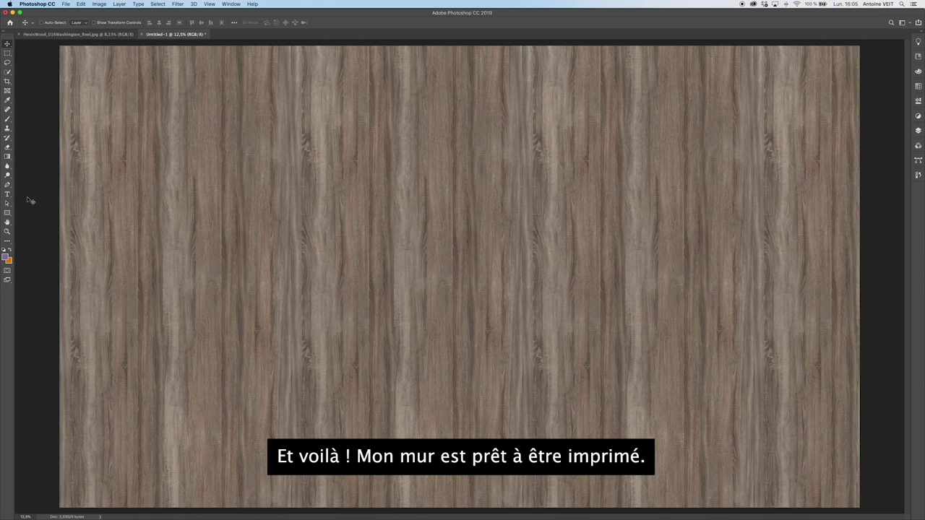
# - Inspect the wood pattern's print quality at 100% across the wall, then return to viewing the whole document
pyautogui.click(7, 231)
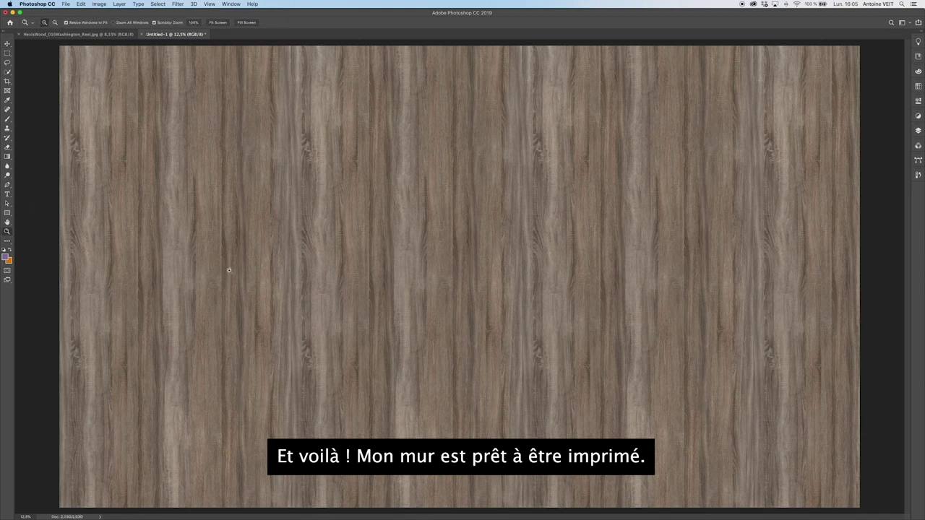
pyautogui.doubleClick(6, 232)
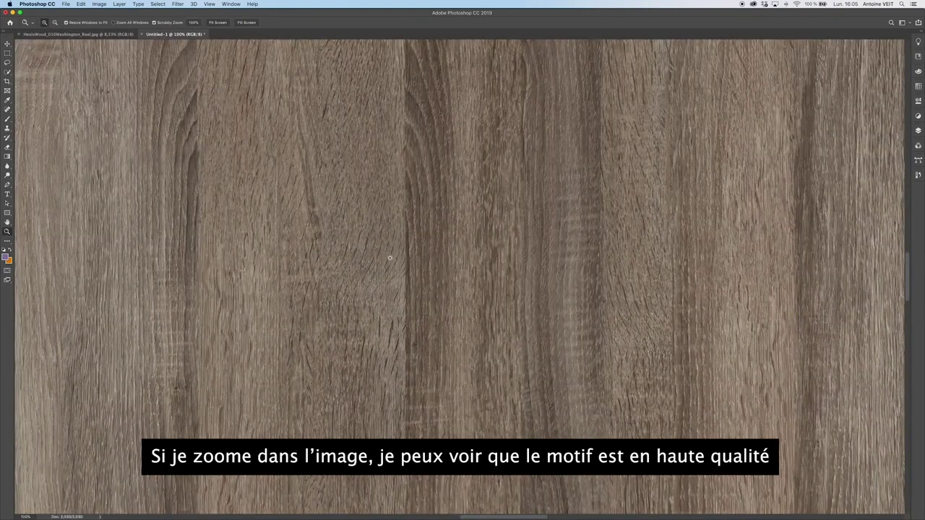
pyautogui.hscroll(10, 378, 260)
pyautogui.hscroll(10, 379, 265)
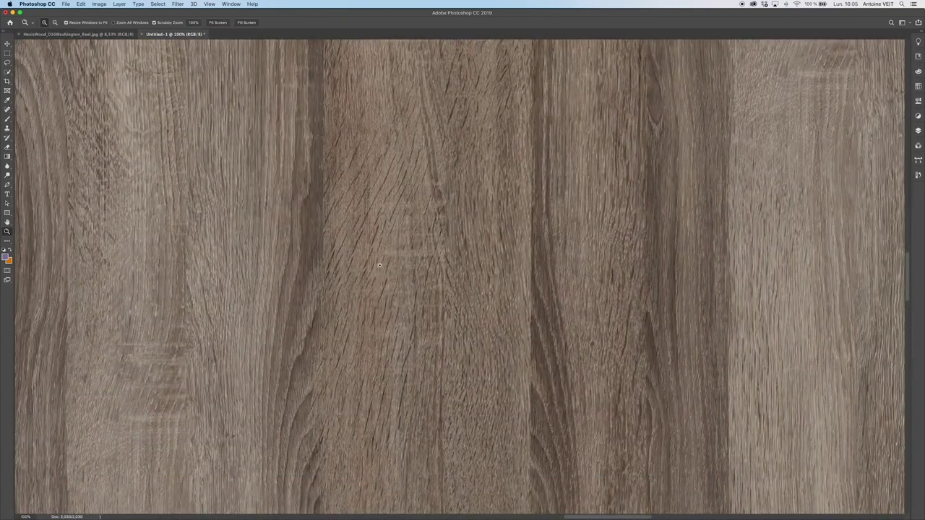
pyautogui.doubleClick(8, 224)
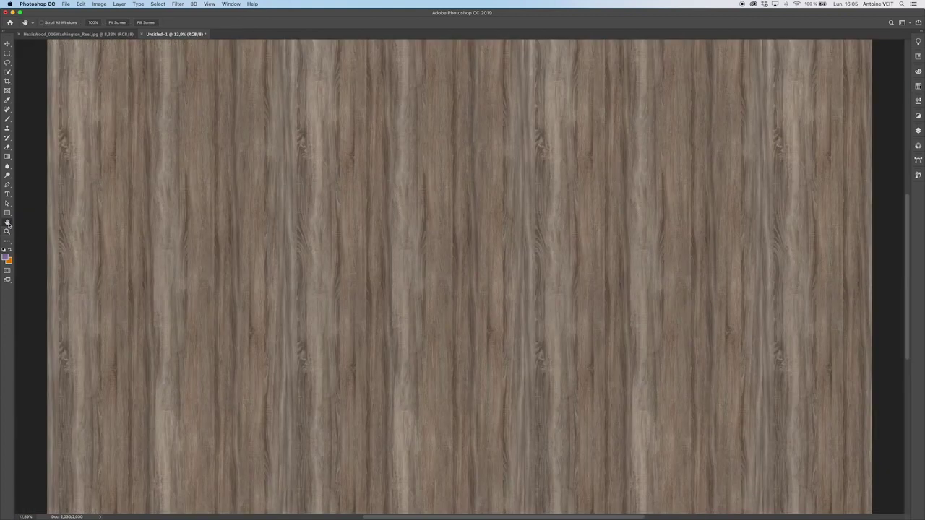
# - Save the wall document as WALL-450x260cm.psb in Large Document Format in the desktop's HEX'PERIENCE folder
pyautogui.click(63, 4)
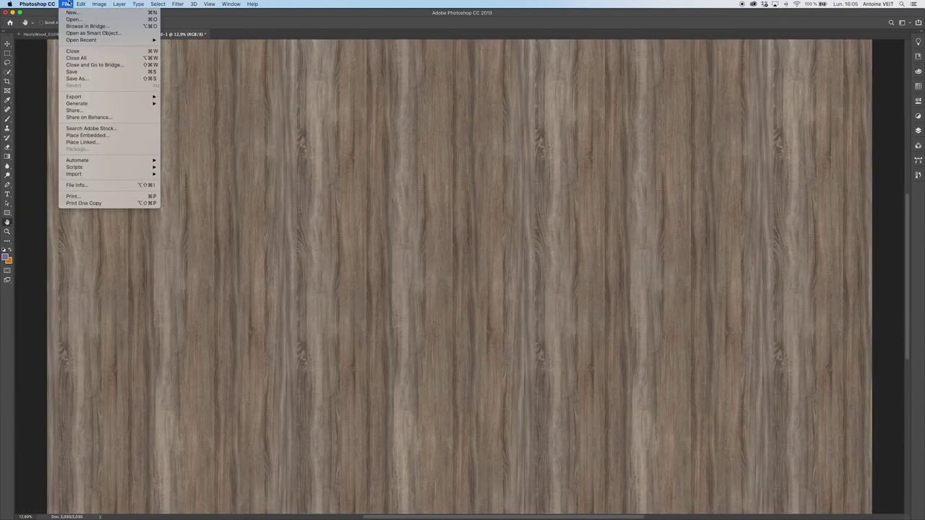
pyautogui.click(84, 76)
pyautogui.click(262, 149)
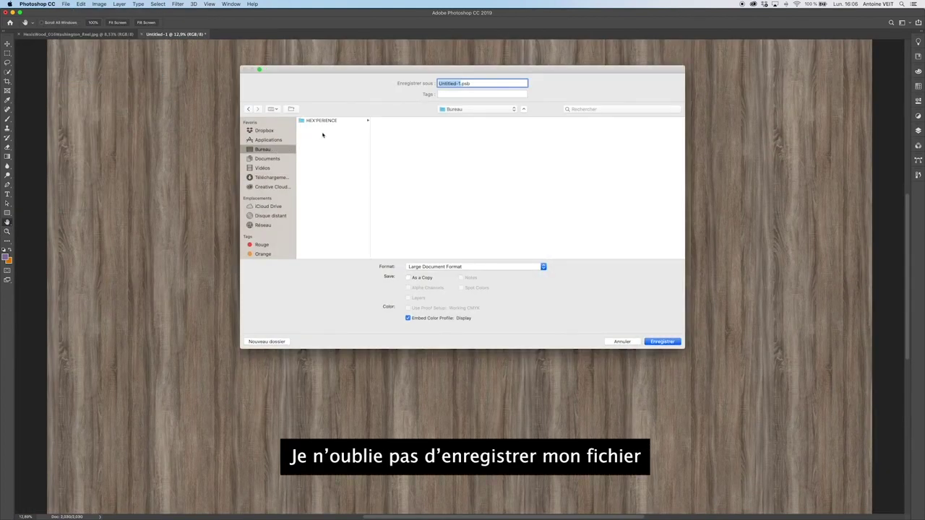
pyautogui.click(330, 121)
pyautogui.click(406, 159)
pyautogui.click(459, 83)
pyautogui.press('BackSpace')
pyautogui.write('50x260cm')
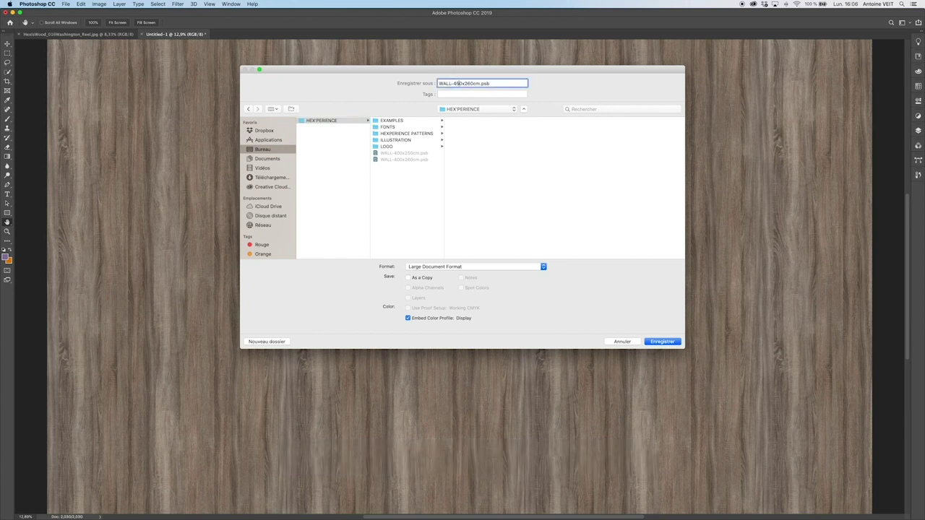
pyautogui.click(662, 342)
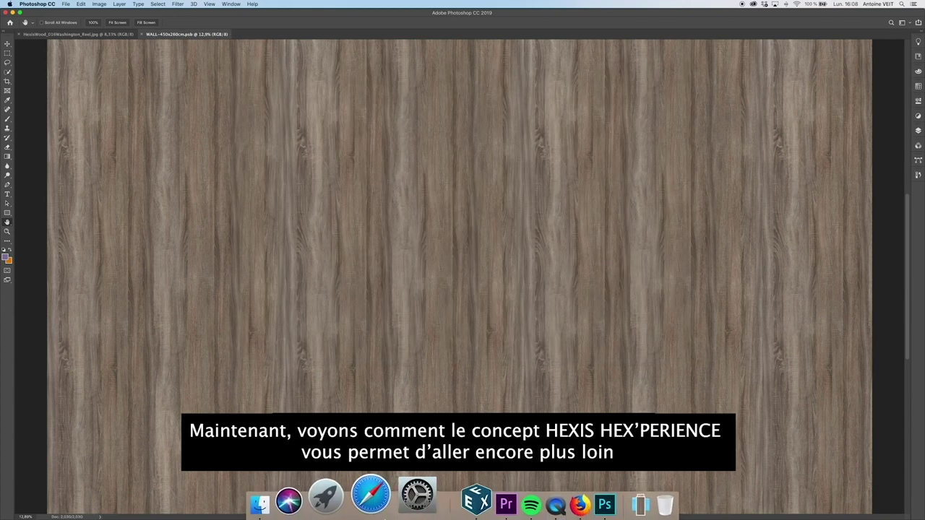
# - Launch Illustrator and open the LOGO.ai file from the LOGO folder
pyautogui.click(352, 505)
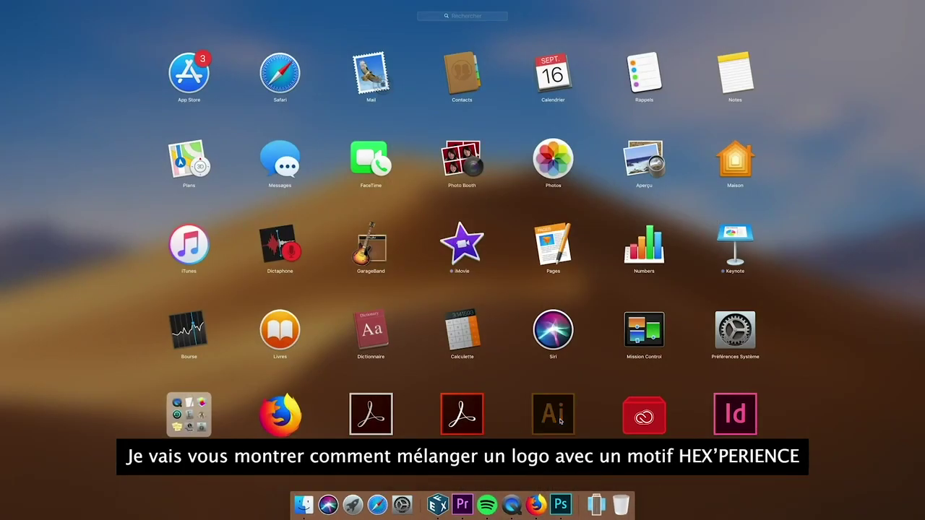
pyautogui.click(421, 324)
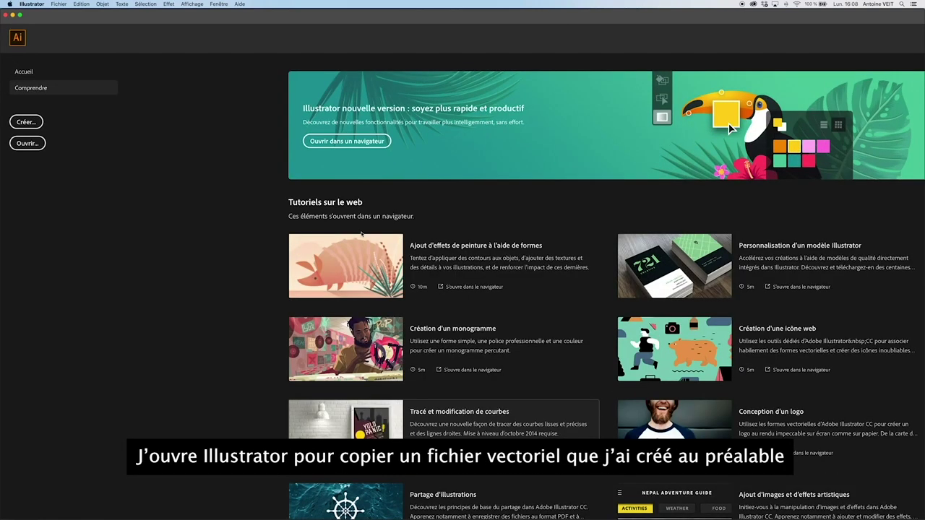
pyautogui.click(81, 3)
pyautogui.click(64, 27)
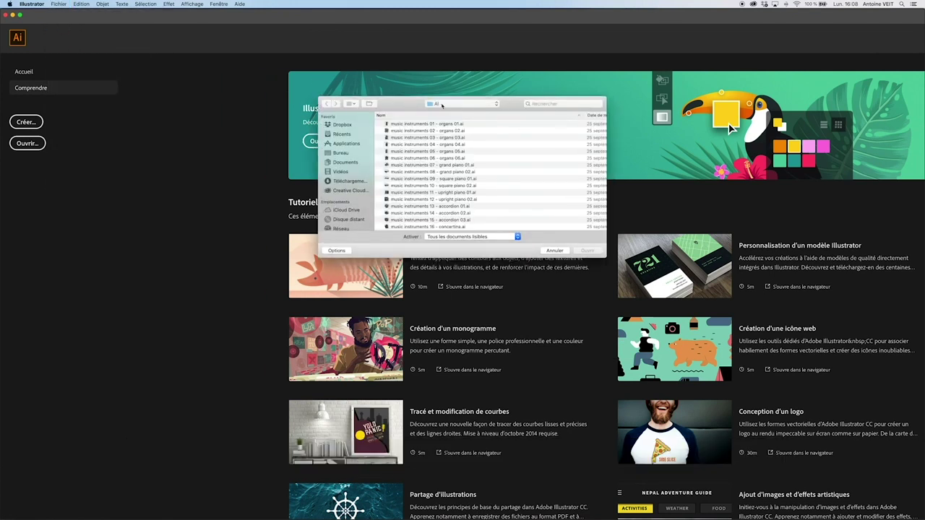
pyautogui.click(441, 105)
pyautogui.click(442, 120)
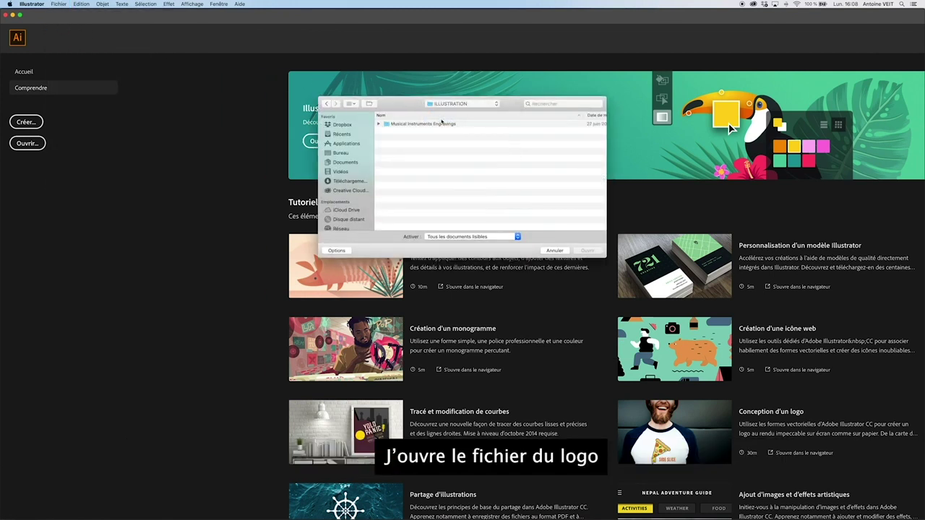
pyautogui.click(449, 108)
pyautogui.click(449, 116)
pyautogui.doubleClick(399, 151)
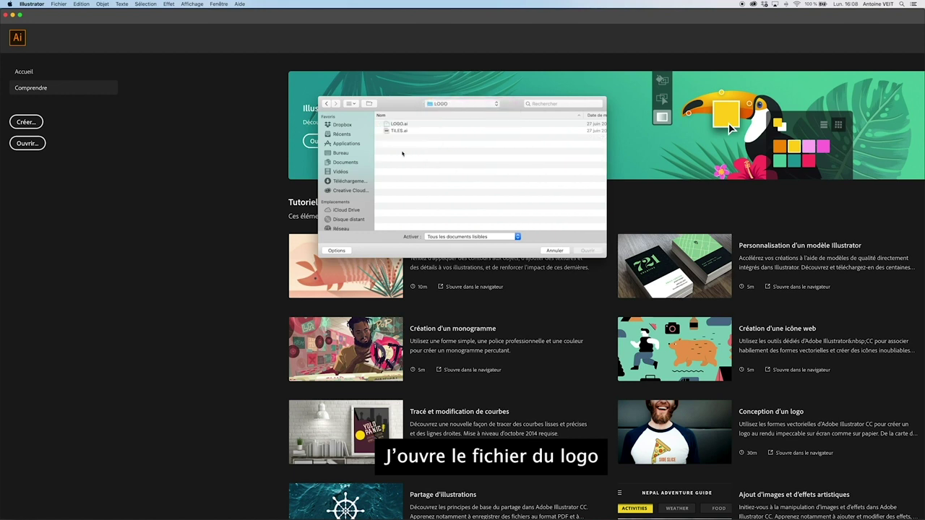
pyautogui.click(406, 125)
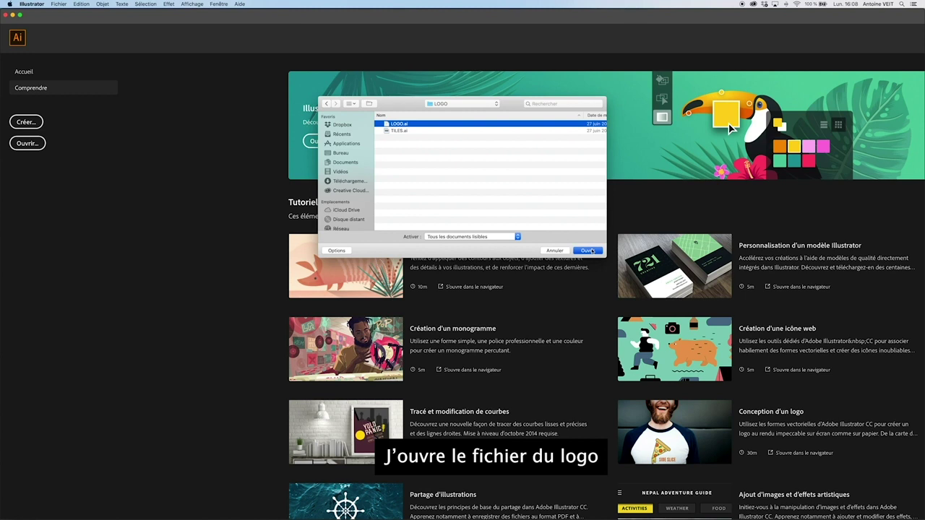
pyautogui.click(587, 250)
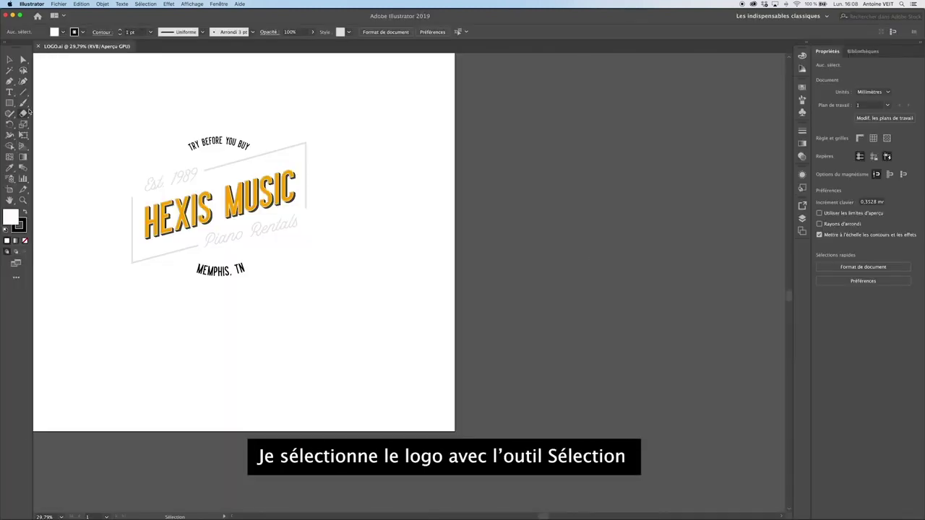
# - Select the entire HEXIS MUSIC logo artwork with the Selection tool and copy it to the clipboard
pyautogui.click(9, 62)
pyautogui.moveTo(65, 82); pyautogui.dragTo(357, 355)
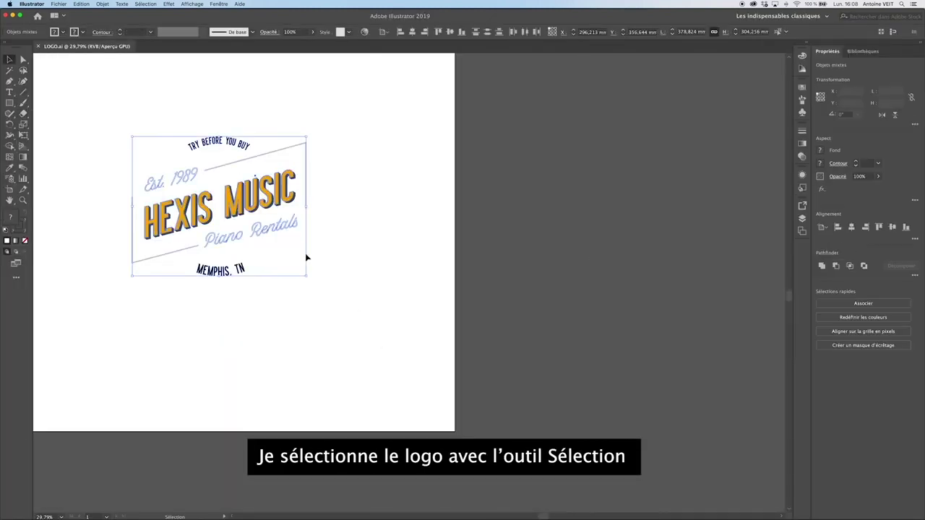
pyautogui.click(82, 3)
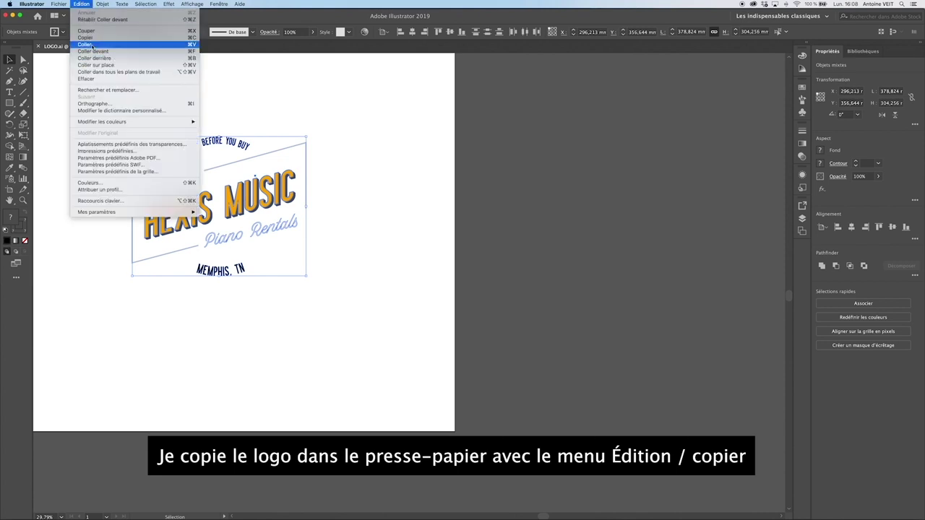
pyautogui.click(108, 36)
# - Return to Photoshop and paste the copied logo into the wall document as a Smart Object
pyautogui.press('super+Tab')
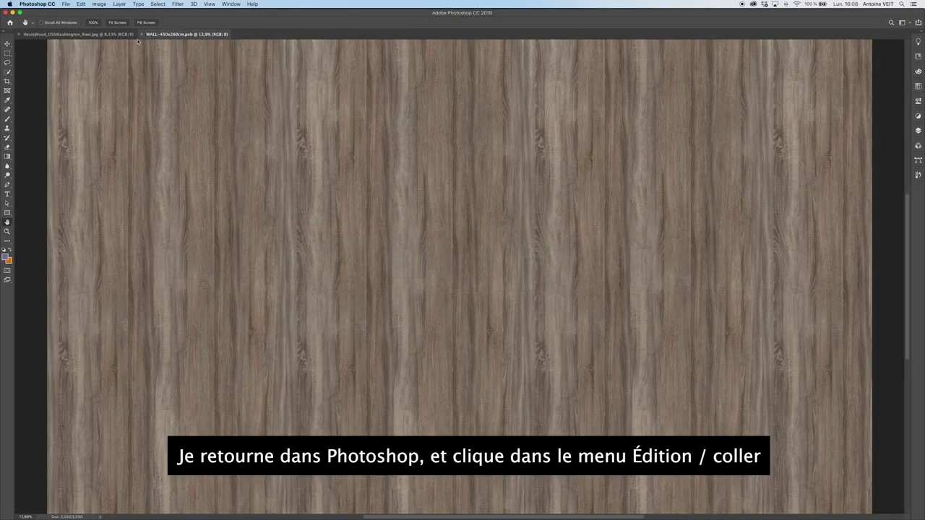
pyautogui.click(66, 3)
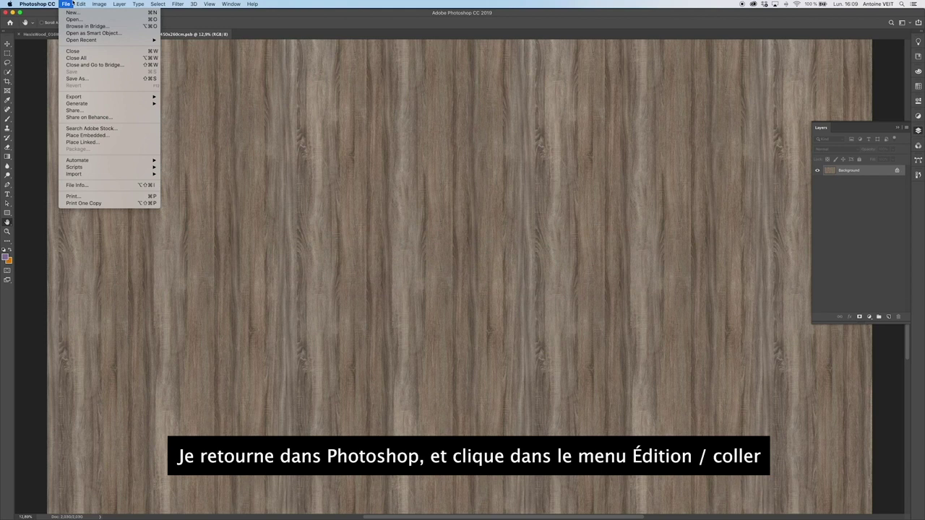
pyautogui.moveTo(81, 4)
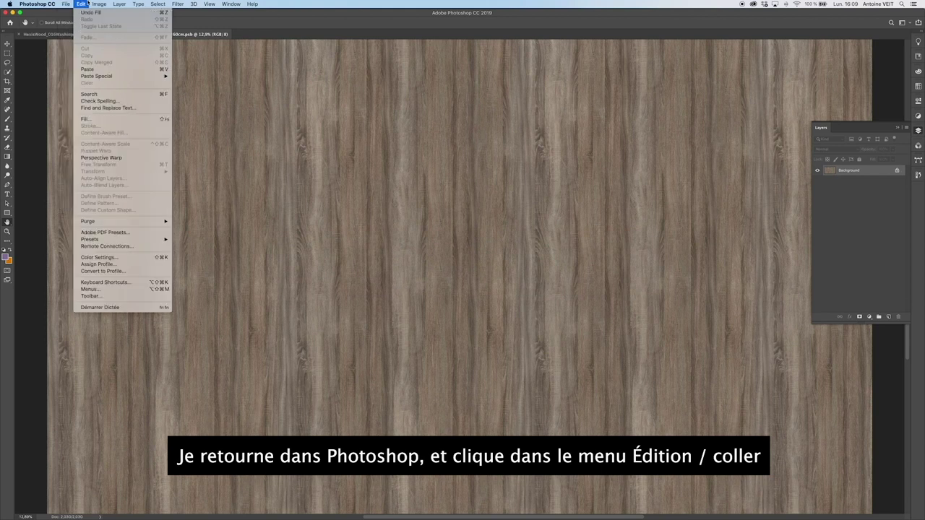
pyautogui.click(105, 70)
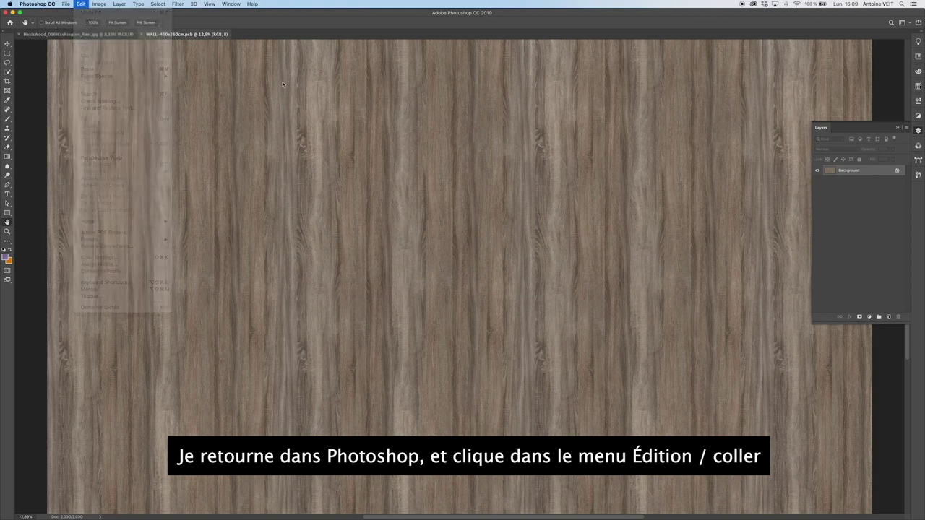
pyautogui.click(84, 4)
pyautogui.click(103, 71)
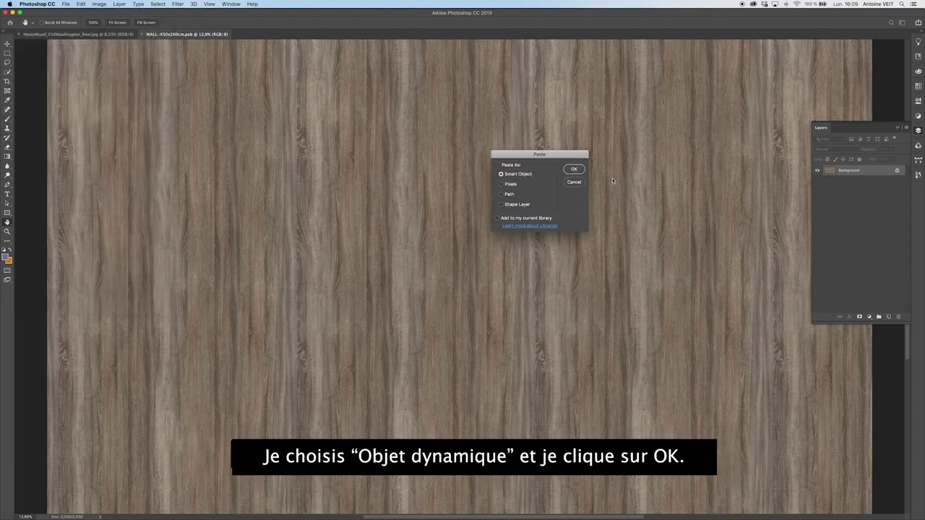
pyautogui.click(574, 169)
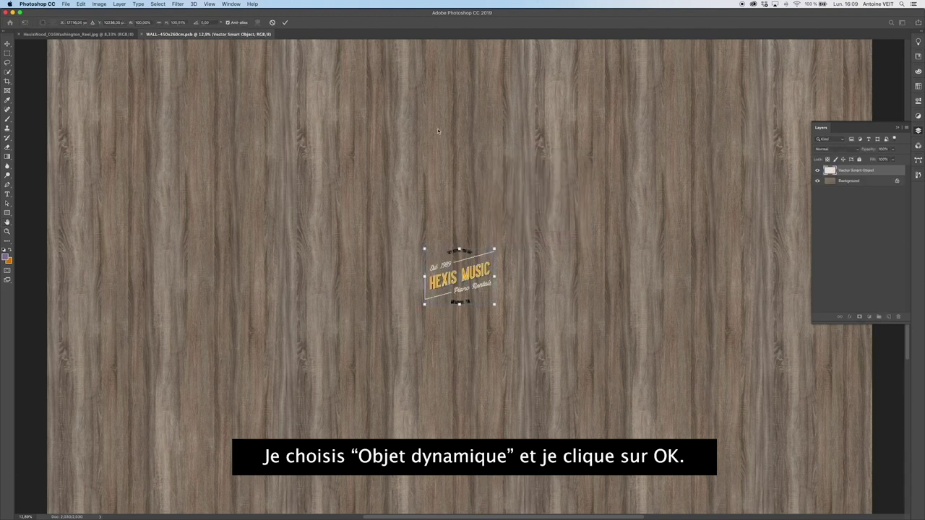
# - Try scaling the pasted logo to 200%, 194%, 1000% and 800%
pyautogui.click(143, 23)
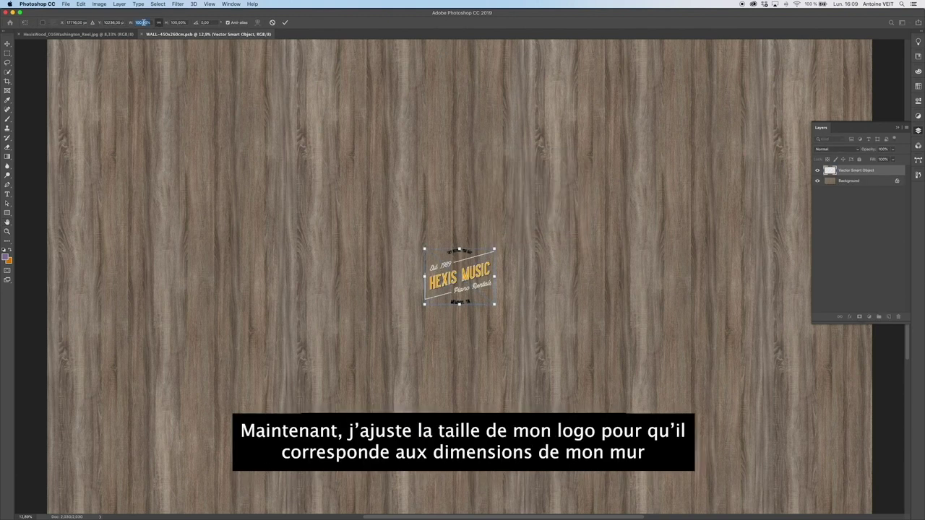
pyautogui.write('200')
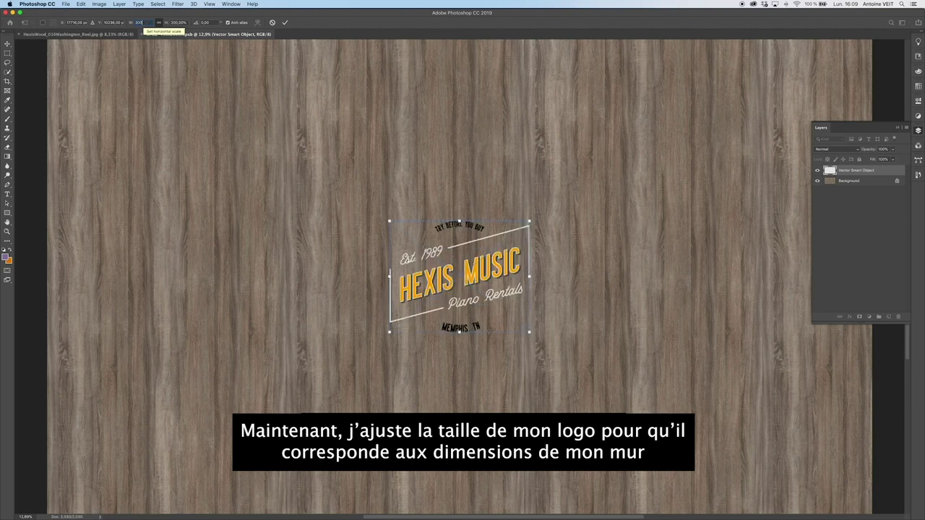
pyautogui.press('Down')
pyautogui.press('Down')
pyautogui.press('Down')
pyautogui.press('Down')
pyautogui.press('Down')
pyautogui.press('Down')
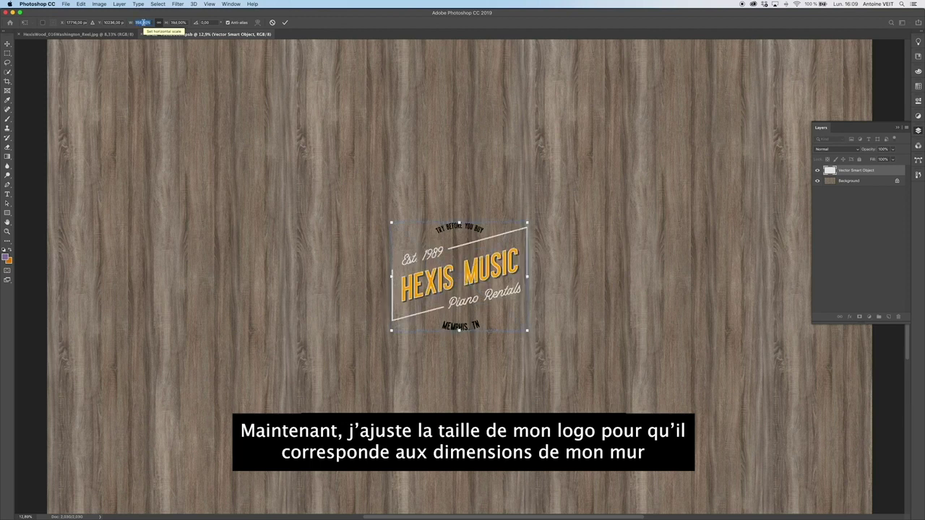
pyautogui.write('100')
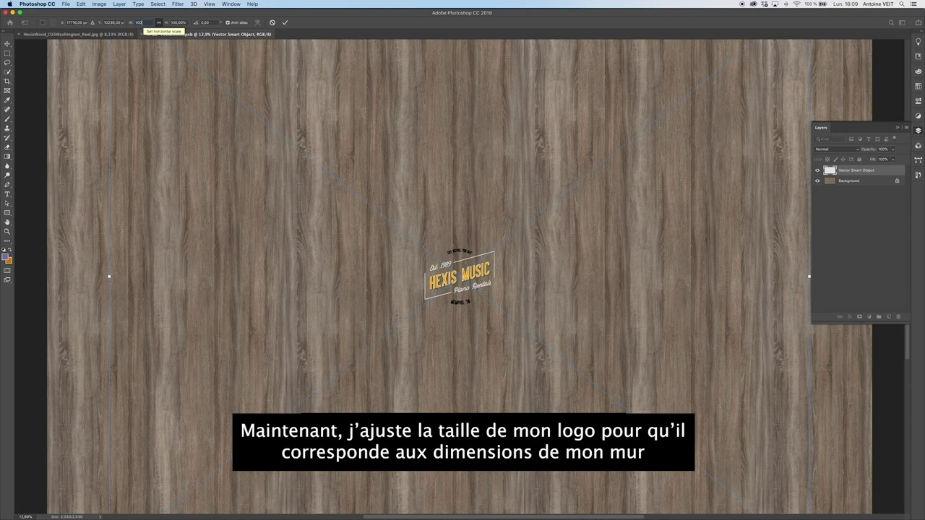
pyautogui.write('0')
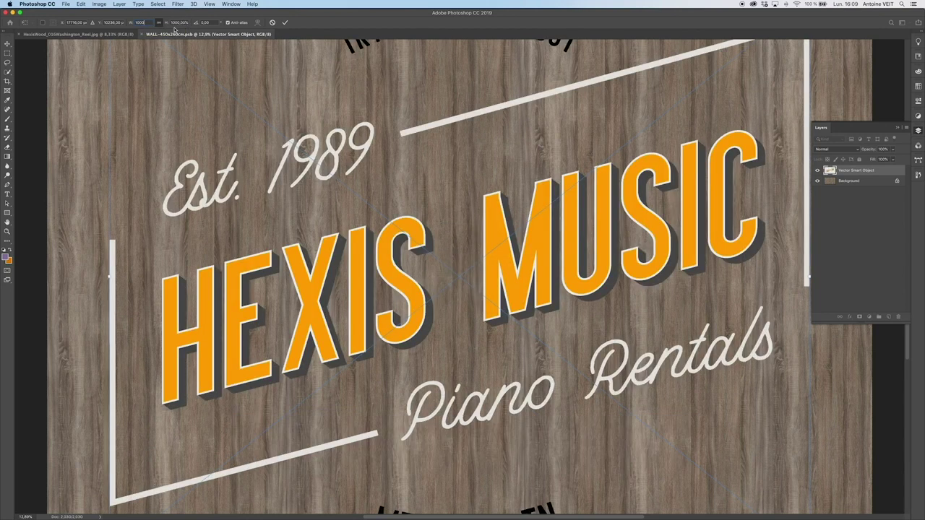
pyautogui.doubleClick(146, 22)
pyautogui.write('800')
# - Scale the pasted logo to 500% and move it straight up into the upper part of the wall
pyautogui.doubleClick(147, 22)
pyautogui.write('500')
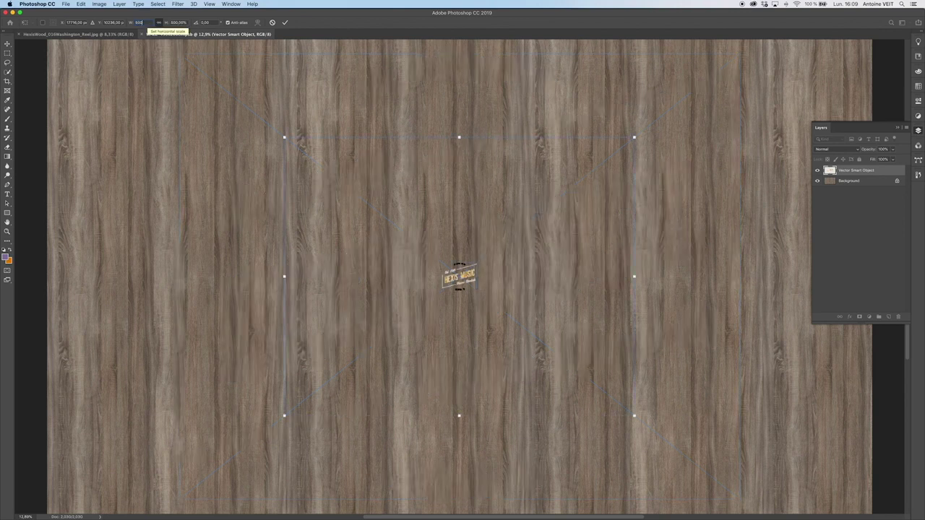
pyautogui.click(286, 23)
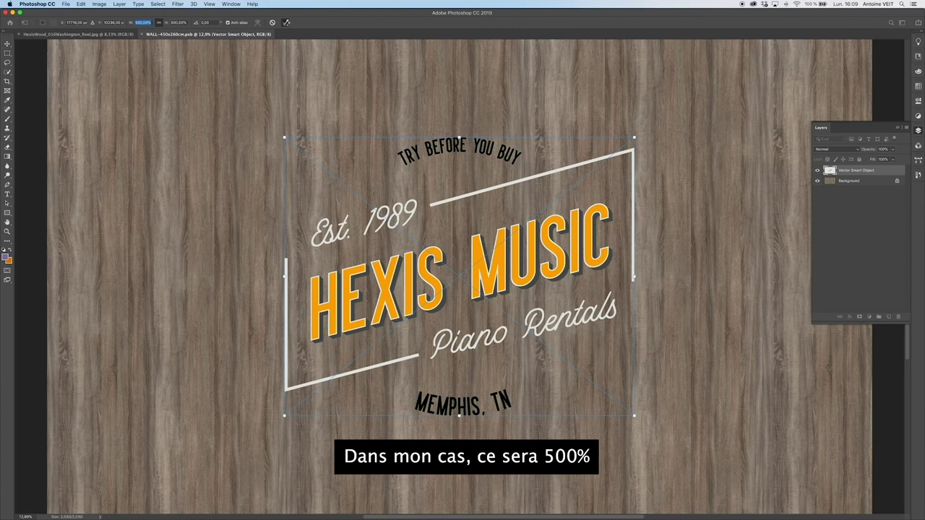
pyautogui.click(6, 45)
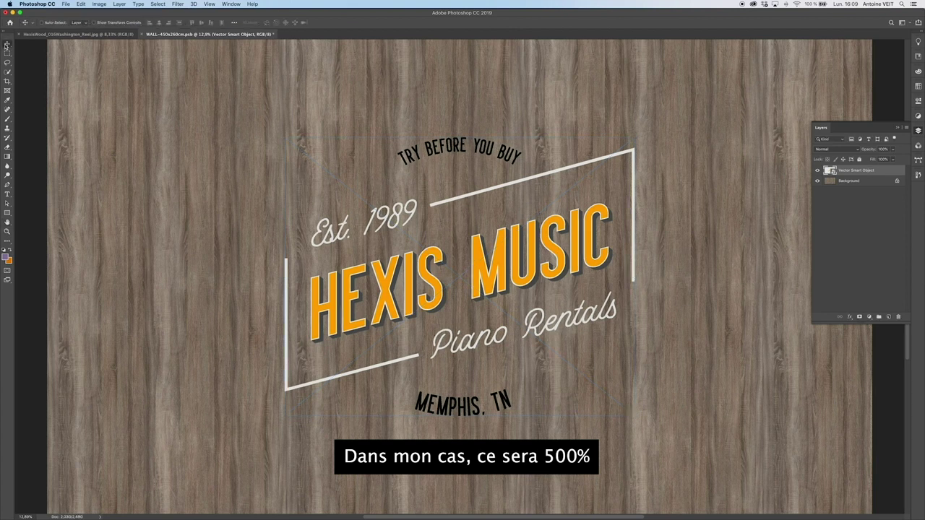
pyautogui.moveTo(500, 249); pyautogui.dragTo(503, 202)
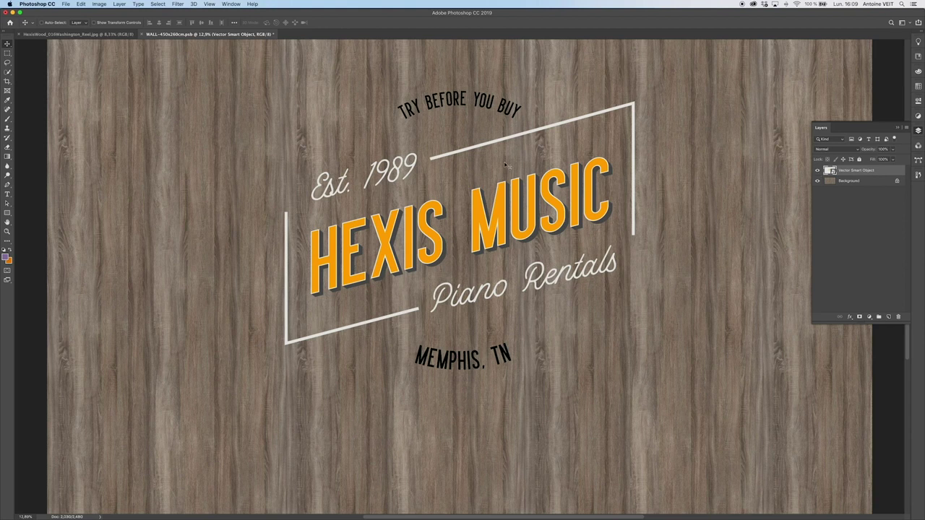
# - Save the wall document containing the logo, keeping Maximize Compatibility on
pyautogui.hscroll(-1, 289, 123)
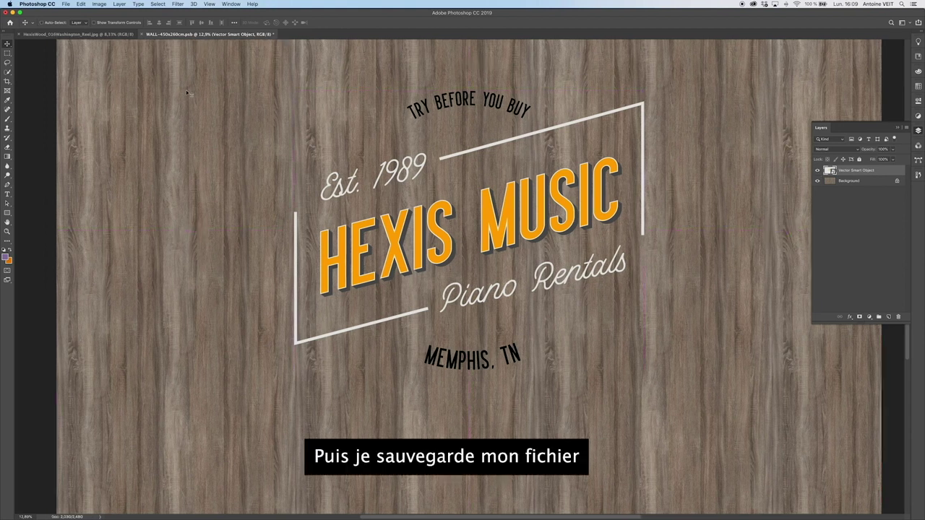
pyautogui.hscroll(3, 192, 92)
pyautogui.click(66, 4)
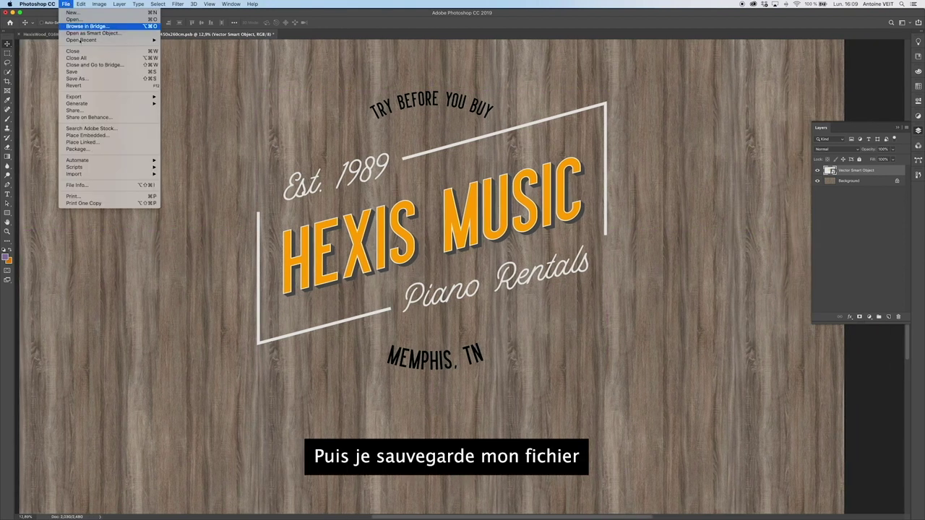
pyautogui.click(72, 72)
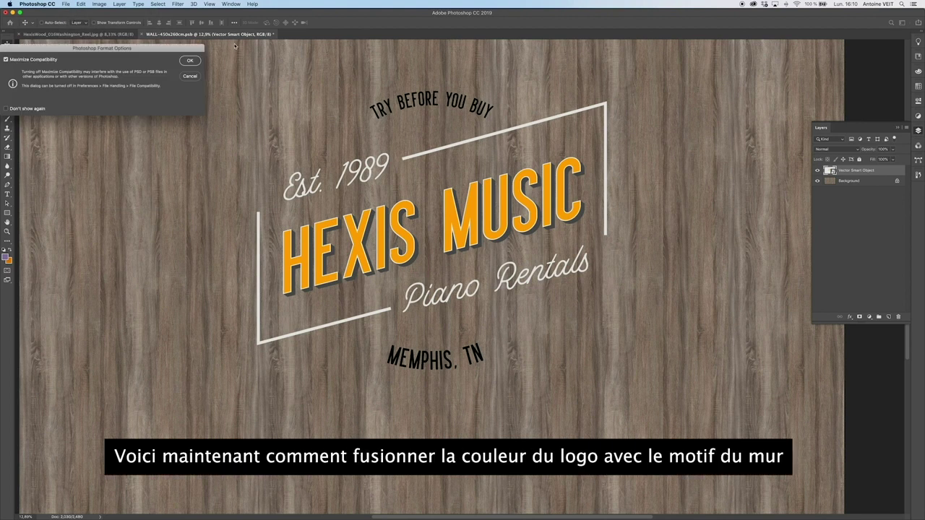
pyautogui.click(193, 60)
pyautogui.click(194, 60)
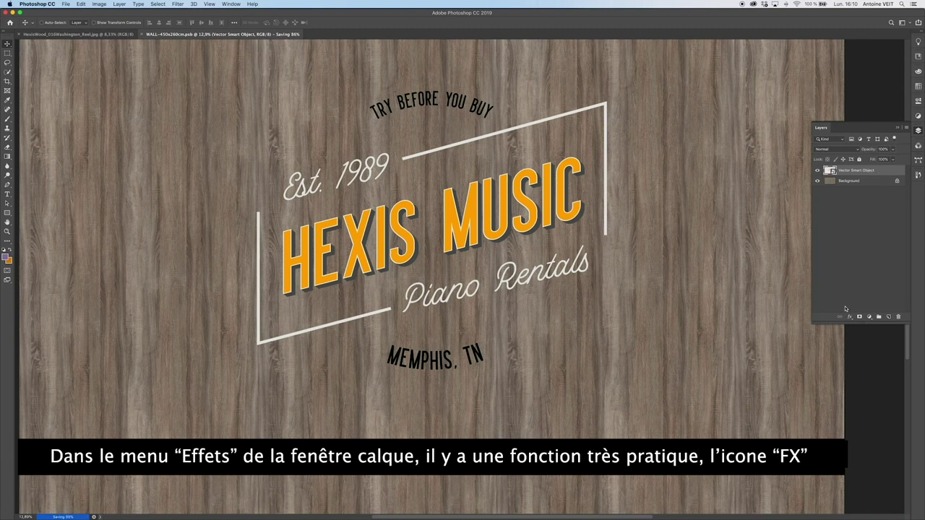
# - Blend the logo layer with the wood through its Blending Options, splitting the Underlying Layer sliders to 91/138 and 204/255
pyautogui.click(850, 319)
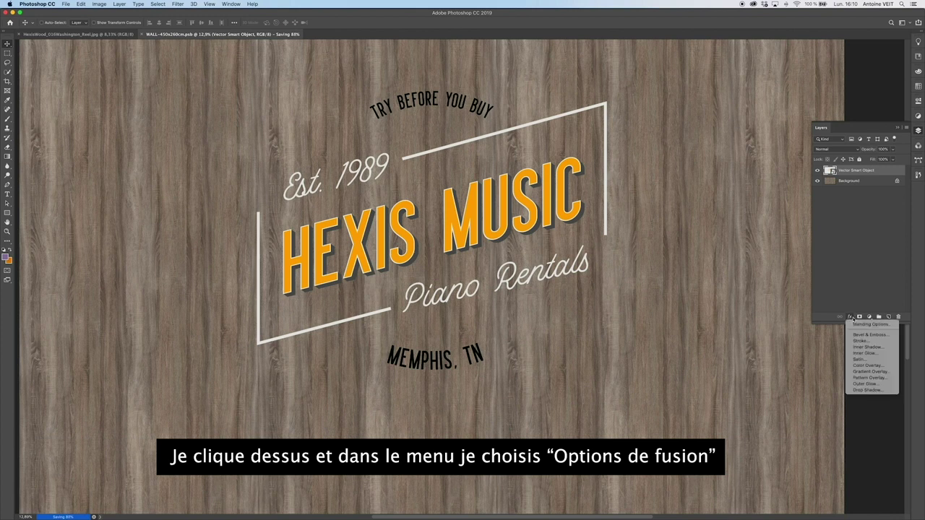
pyautogui.click(877, 326)
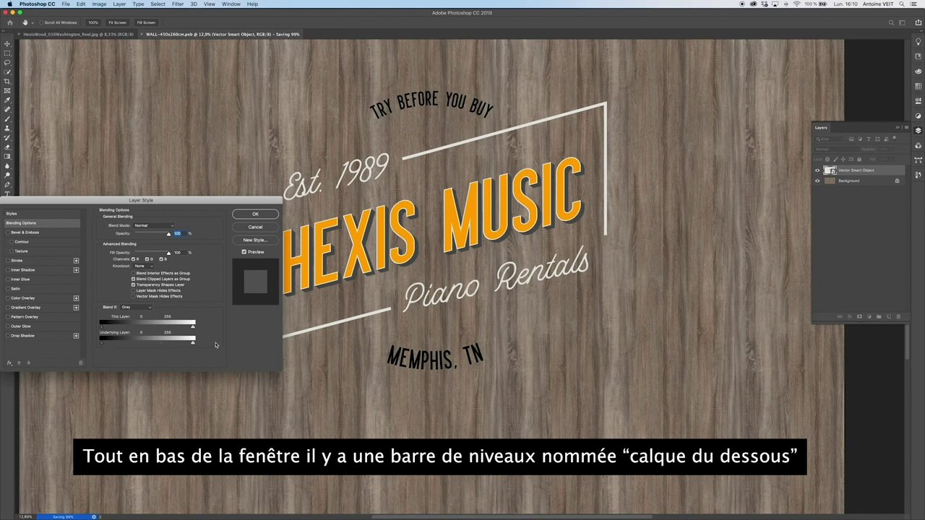
pyautogui.moveTo(194, 344)
pyautogui.mouseDown()
pyautogui.moveTo(164, 344)
pyautogui.moveTo(190, 344)
pyautogui.mouseUp()
pyautogui.moveTo(103, 344)
pyautogui.mouseDown()
pyautogui.moveTo(131, 346)
pyautogui.moveTo(120, 346)
pyautogui.mouseUp()
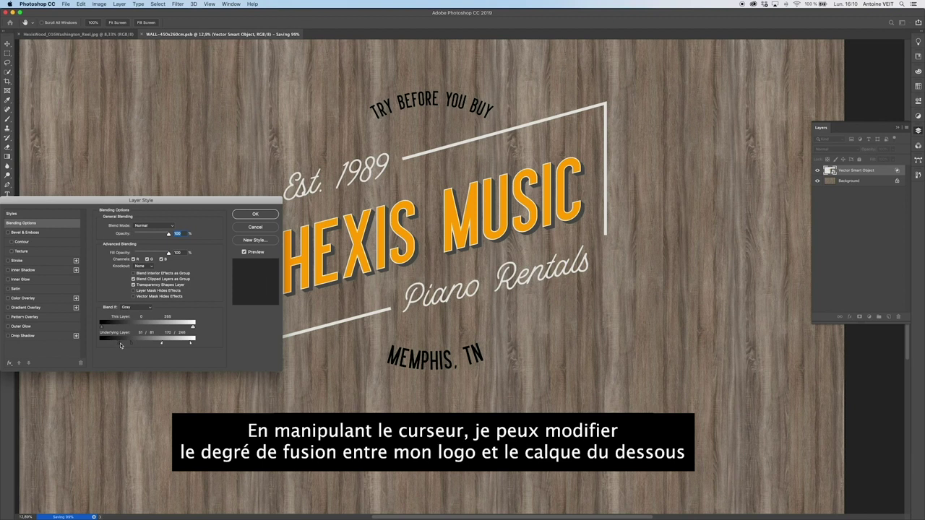
pyautogui.moveTo(131, 346); pyautogui.dragTo(174, 346)
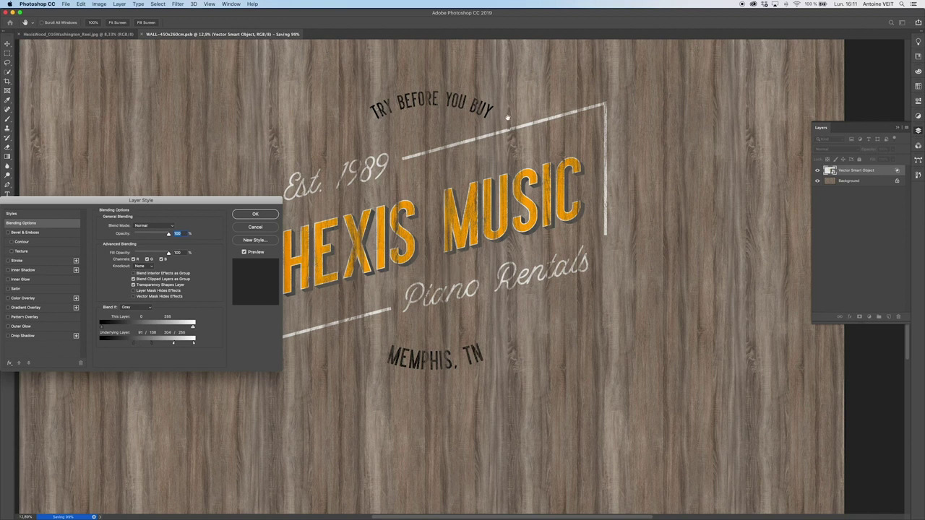
pyautogui.click(269, 217)
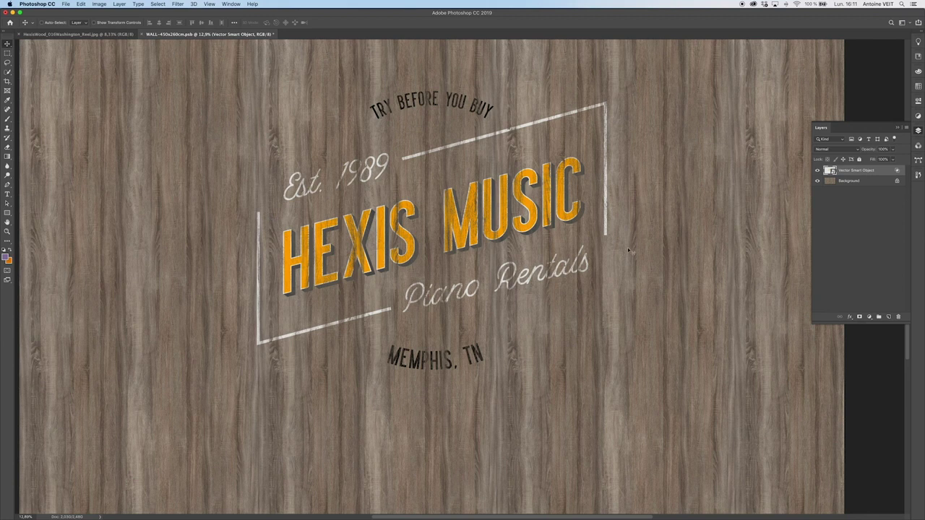
# - Save the wall document with the blended logo and zoom in on the logo to examine the painted effect
pyautogui.click(65, 4)
pyautogui.click(83, 73)
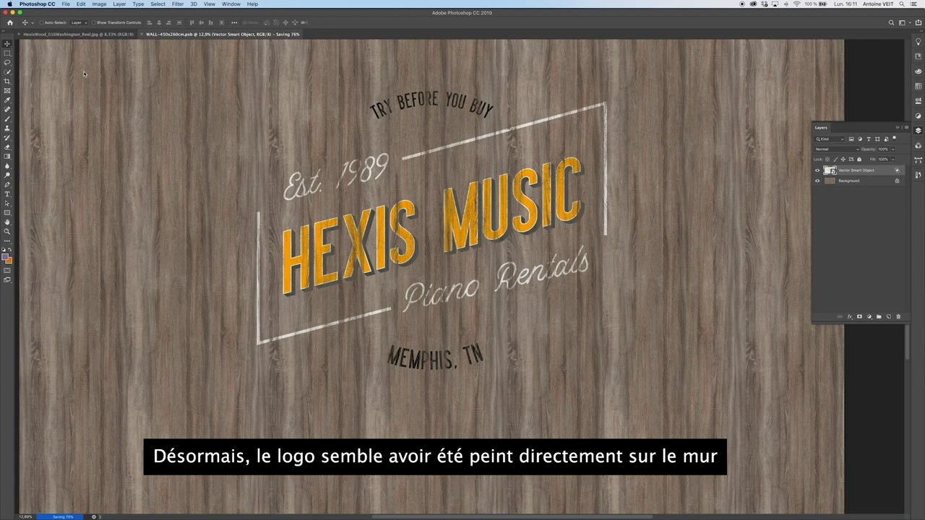
pyautogui.click(7, 231)
pyautogui.click(368, 253)
pyautogui.click(368, 253)
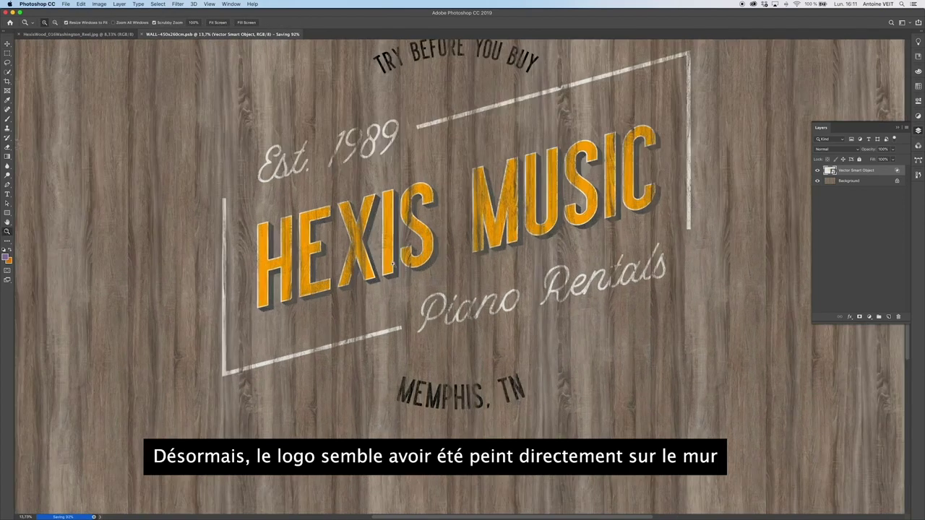
# - Examine the HEXIS lettering at up to 200% zoom to check how the wood grain shows through the paint
pyautogui.click(367, 255)
pyautogui.click(367, 256)
pyautogui.click(366, 257)
pyautogui.click(366, 256)
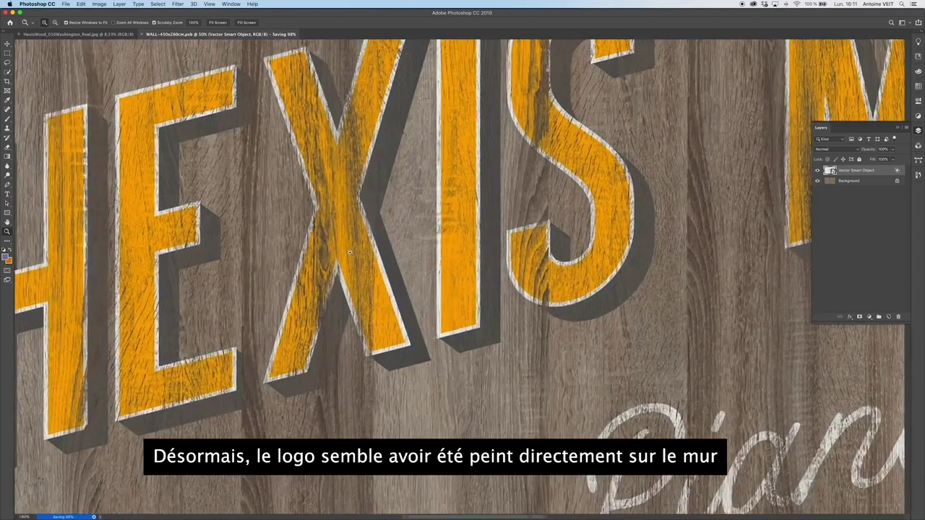
pyautogui.click(358, 254)
pyautogui.click(339, 251)
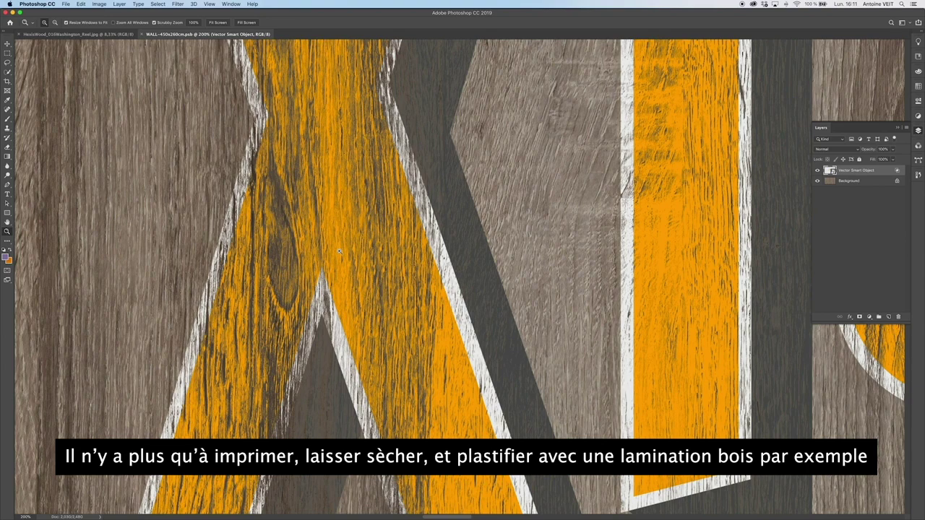
pyautogui.keyDown('alt'); pyautogui.click(339, 251); pyautogui.keyUp('alt')
pyautogui.scroll(3, 339, 251)
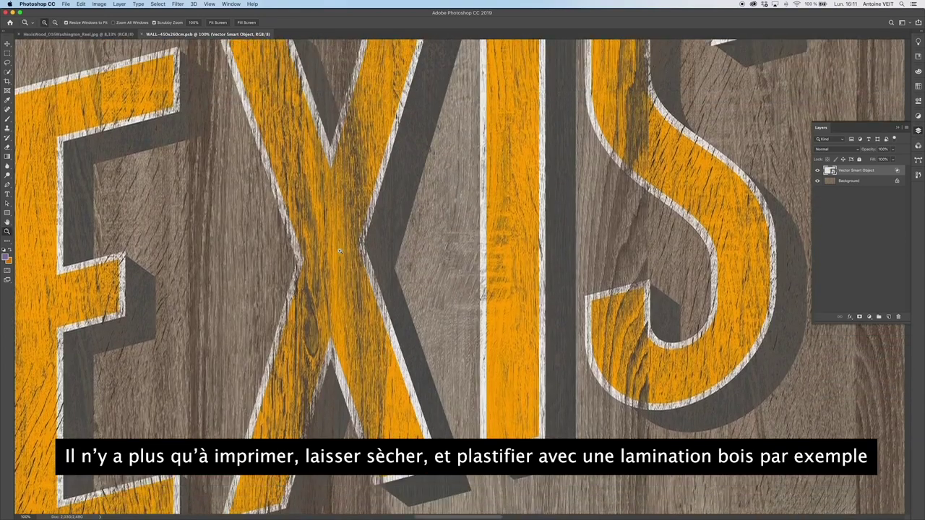
pyautogui.scroll(3, 339, 251)
pyautogui.hscroll(8, 339, 251)
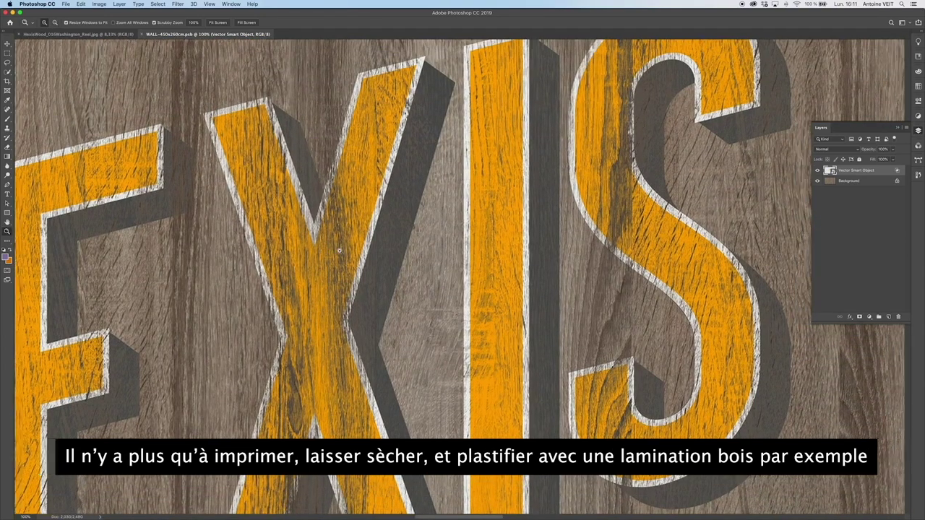
pyautogui.hscroll(6, 339, 251)
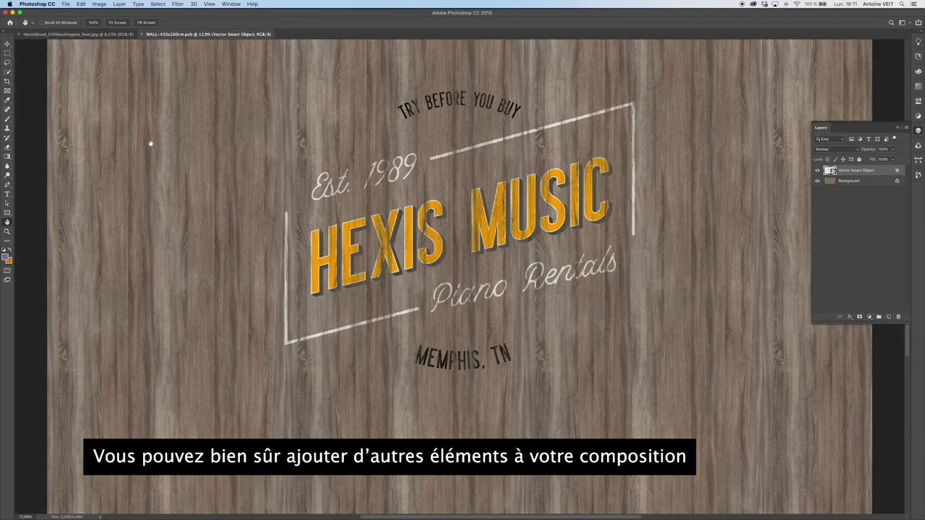
# - Switch to Illustrator and open the illustration file "music instruments 07 - grand piano 01.ai"
pyautogui.click(59, 4)
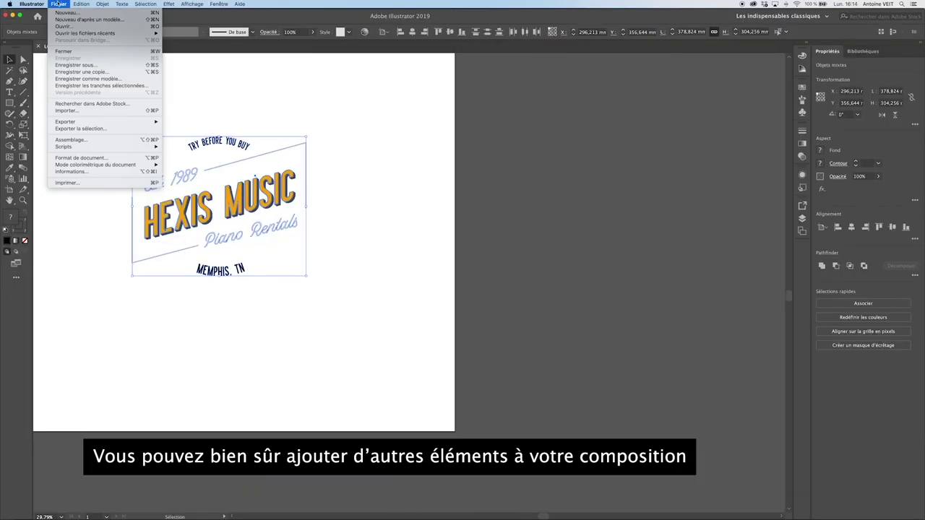
pyautogui.click(63, 26)
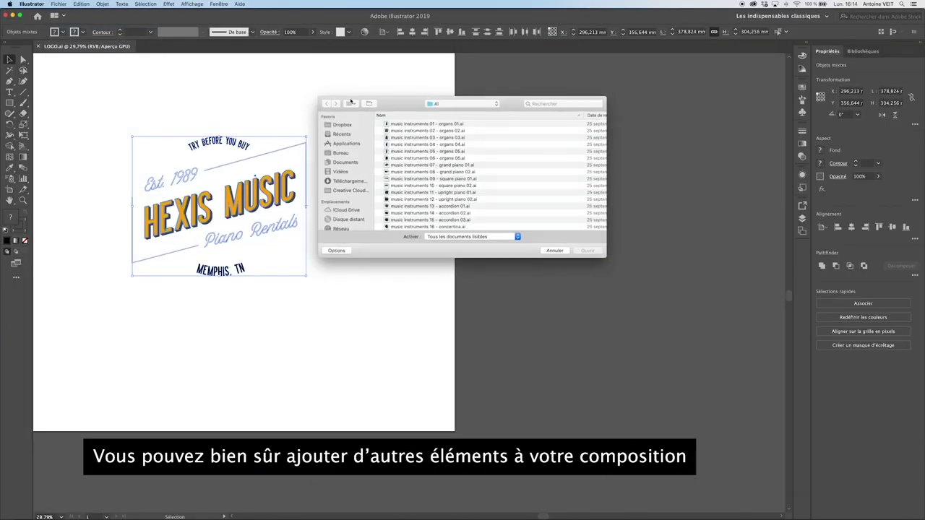
pyautogui.click(430, 166)
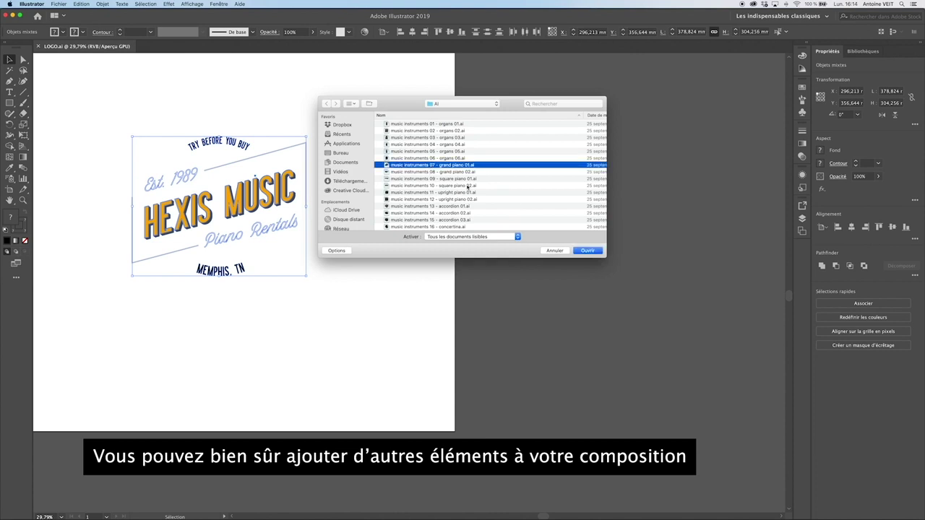
pyautogui.click(582, 251)
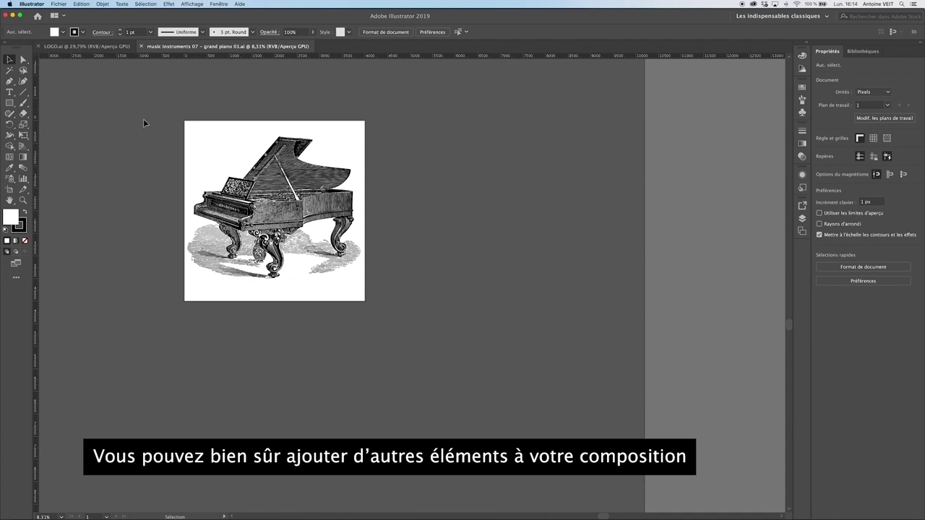
# - Select the whole grand piano illustration and change its fill to white
pyautogui.moveTo(145, 124); pyautogui.dragTo(487, 352)
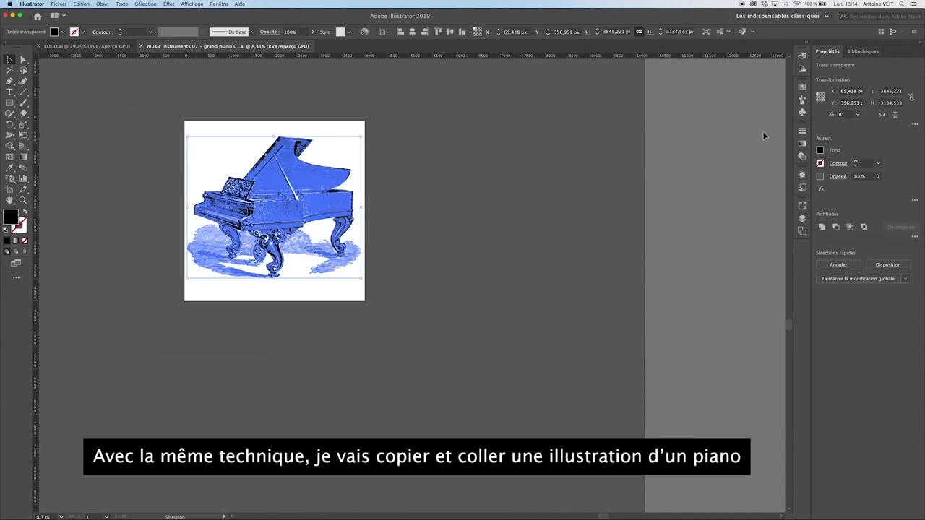
pyautogui.click(803, 88)
pyautogui.click(702, 110)
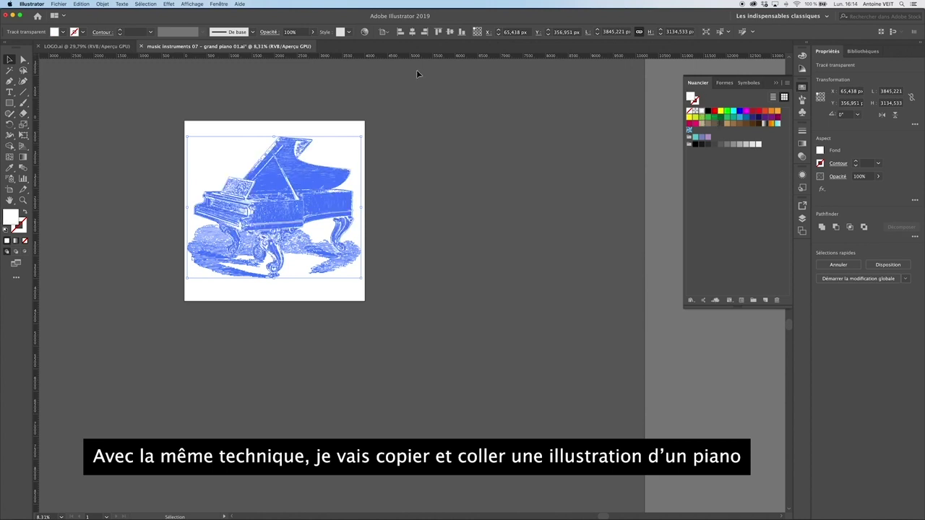
# - Copy the white piano and paste it into the Photoshop wall document as a Smart Object between the logo and the background
pyautogui.click(81, 4)
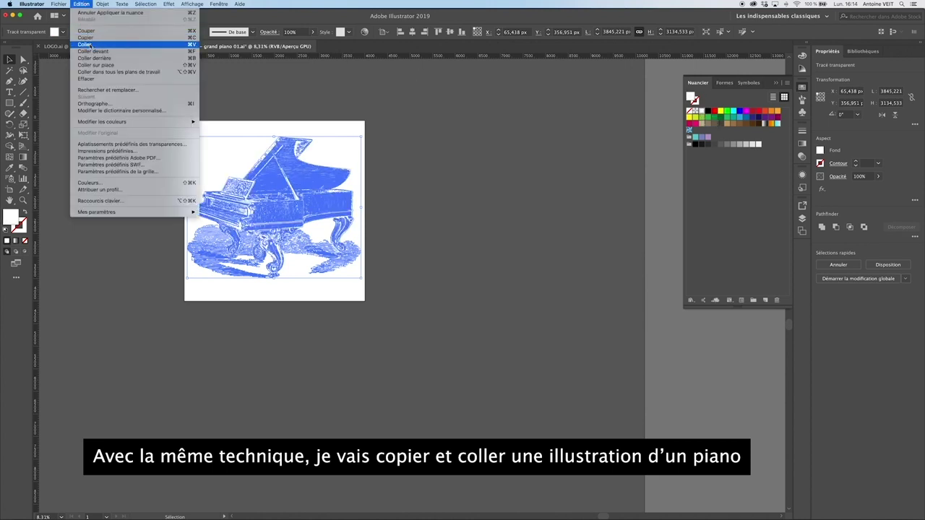
pyautogui.click(85, 37)
pyautogui.click(108, 46)
pyautogui.press('super+Tab')
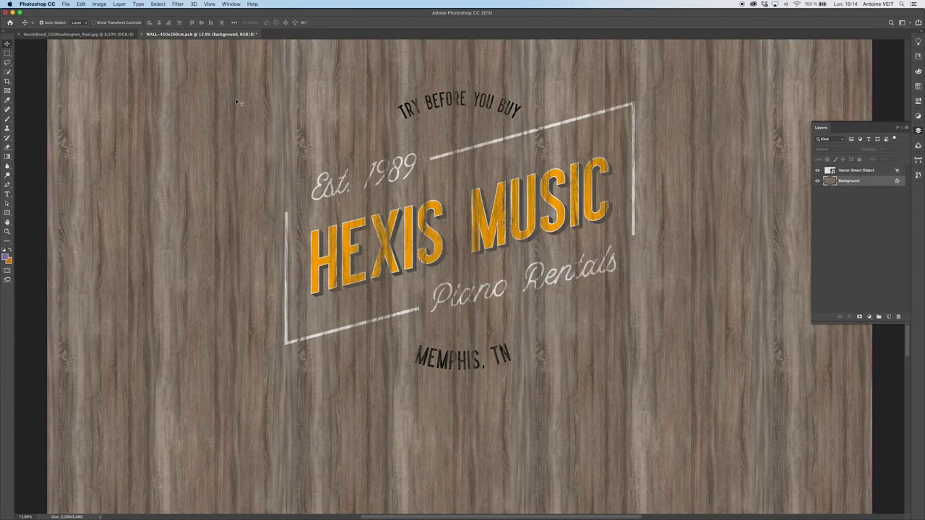
pyautogui.press('super+v')
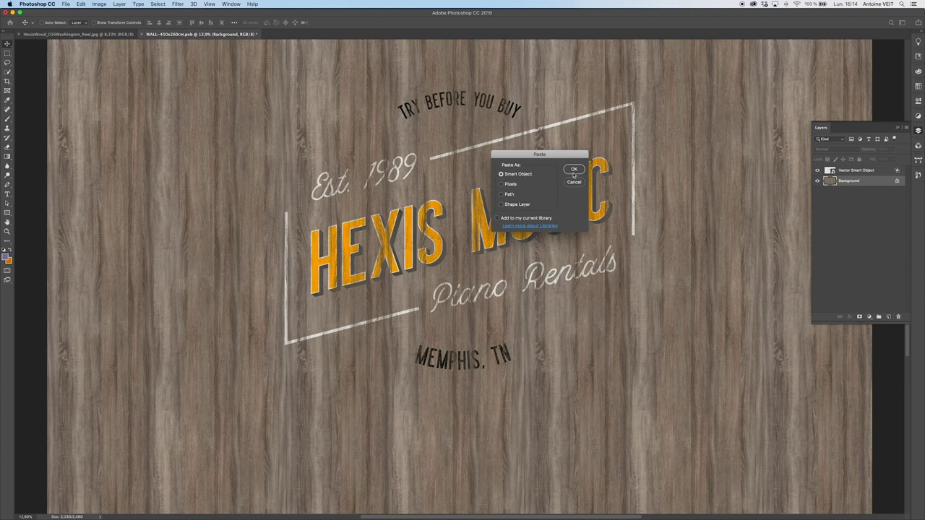
pyautogui.click(574, 169)
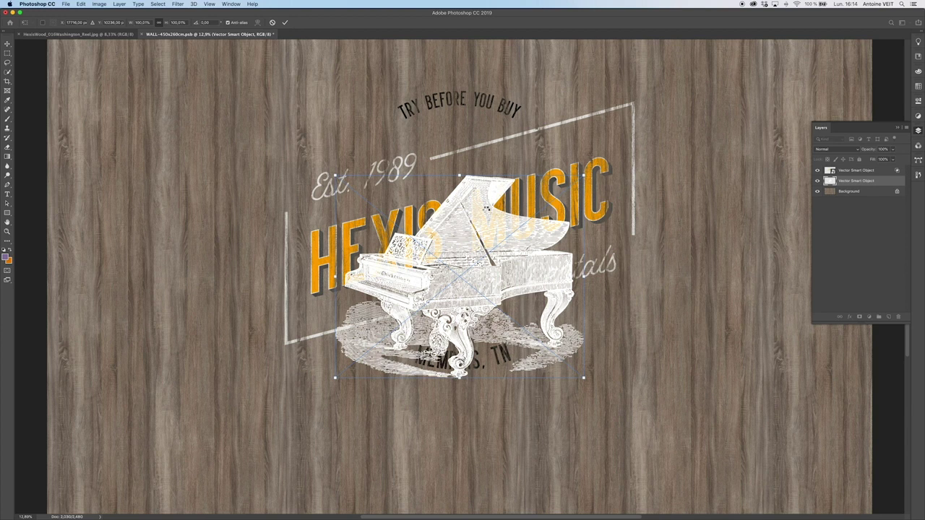
pyautogui.press('Return')
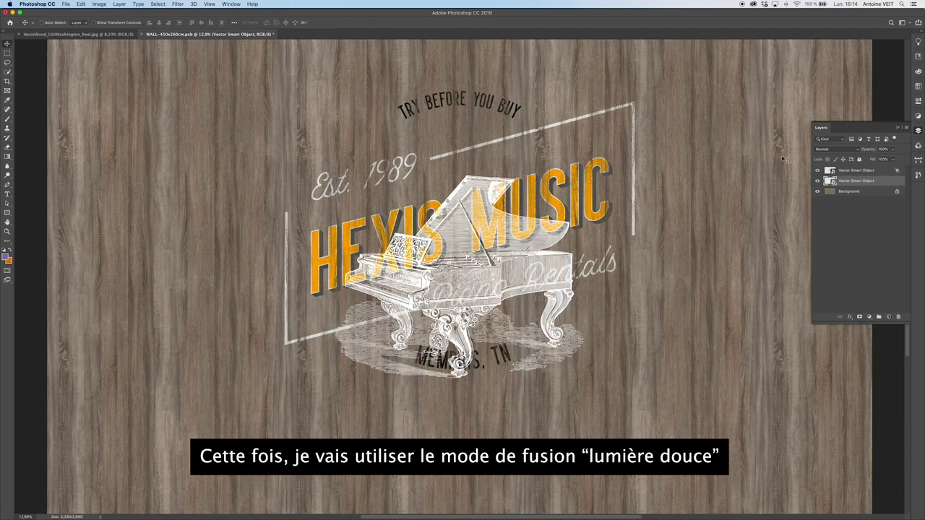
# - Set the piano layer's blending mode to Soft Light
pyautogui.click(833, 149)
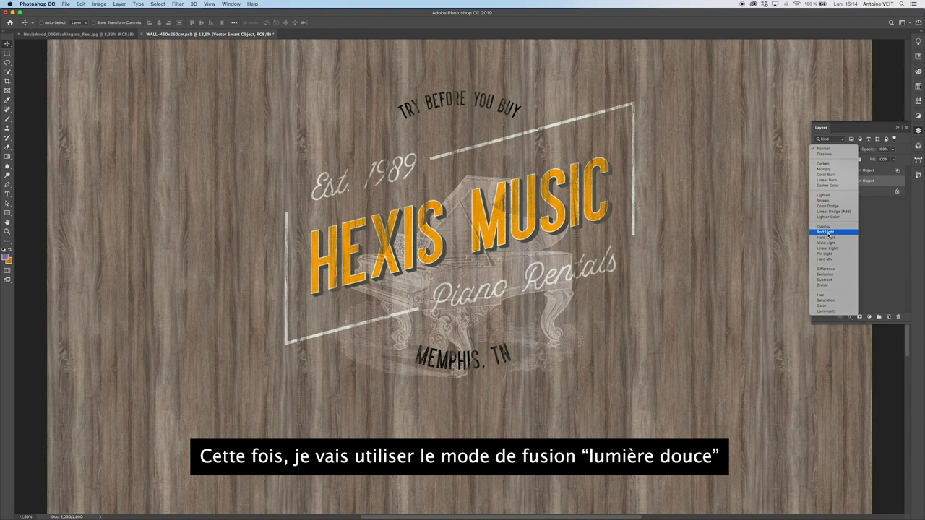
pyautogui.click(827, 232)
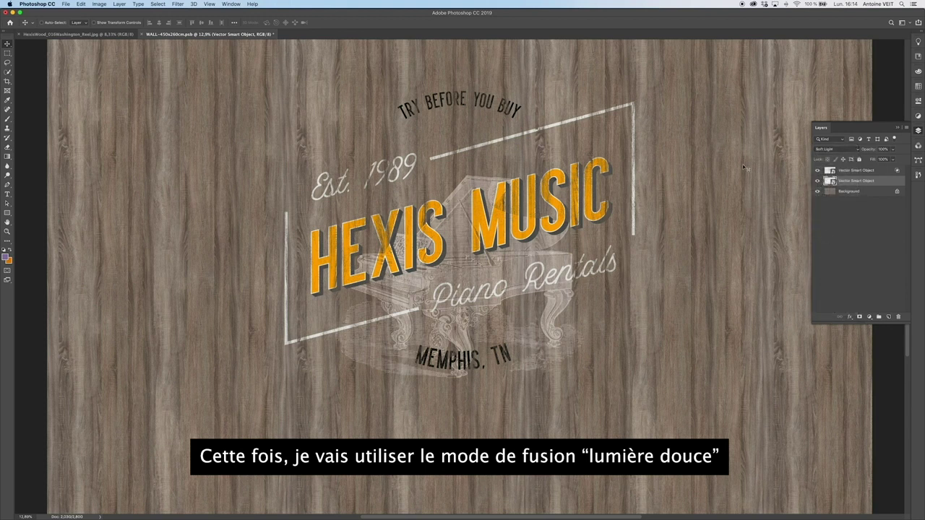
pyautogui.hotkey('ctrl', 'a')
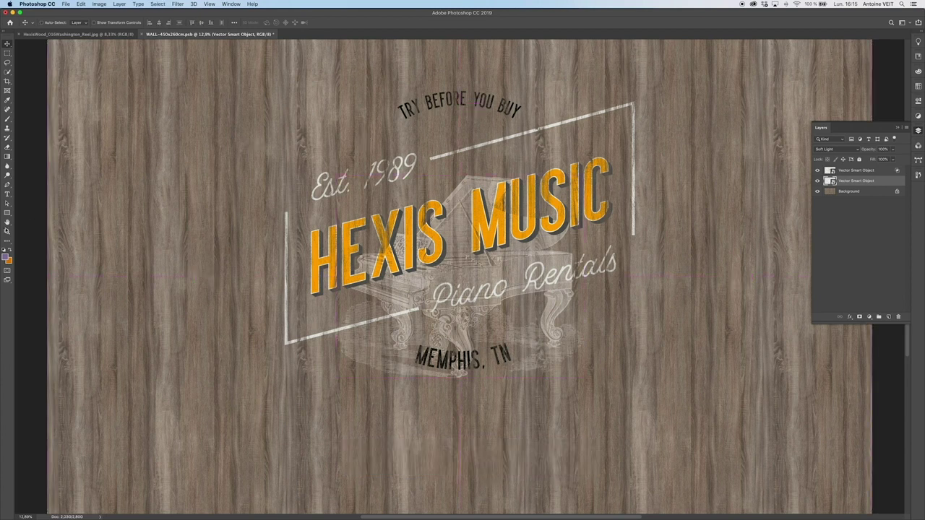
# - Save the wall document containing the blended piano illustration
pyautogui.click(8, 231)
pyautogui.moveTo(385, 271)
pyautogui.mouseDown()
pyautogui.moveTo(430, 295)
pyautogui.moveTo(470, 296)
pyautogui.moveTo(383, 289)
pyautogui.mouseUp()
pyautogui.hscroll(5, 576, 308)
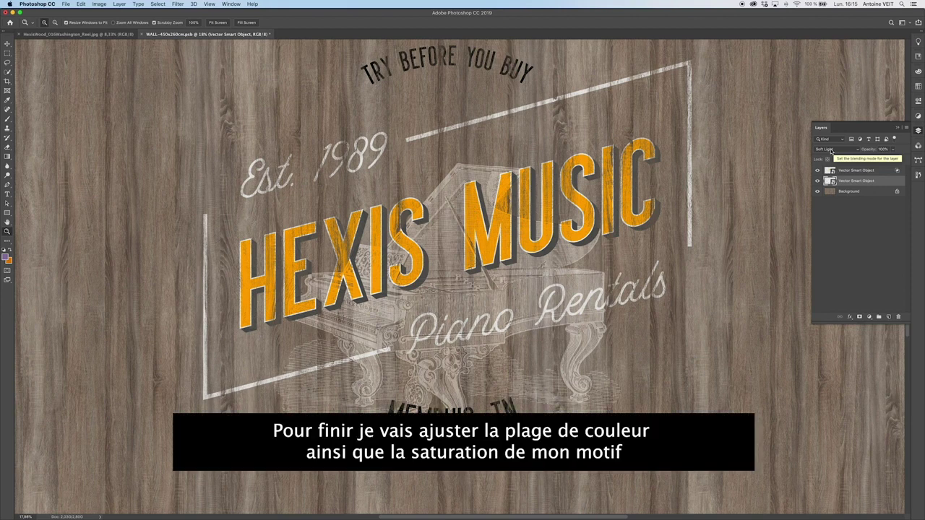
pyautogui.click(65, 5)
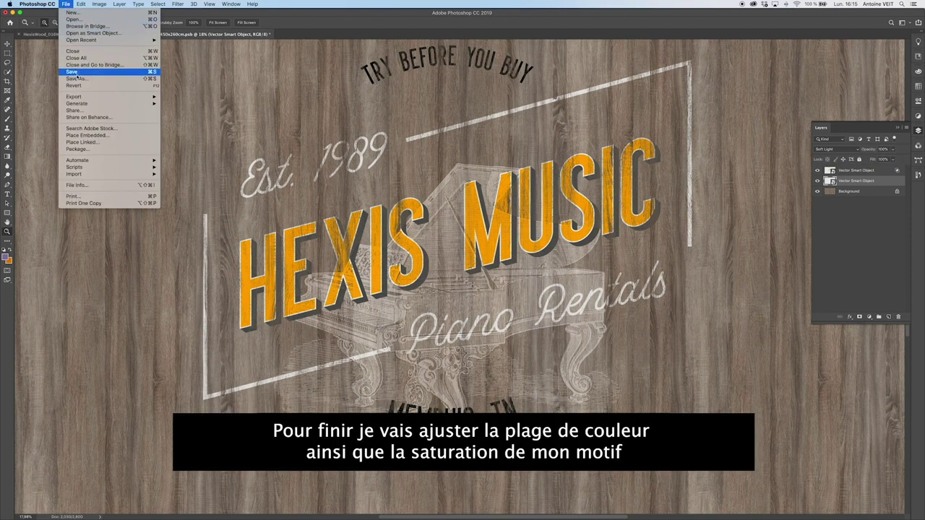
pyautogui.click(83, 73)
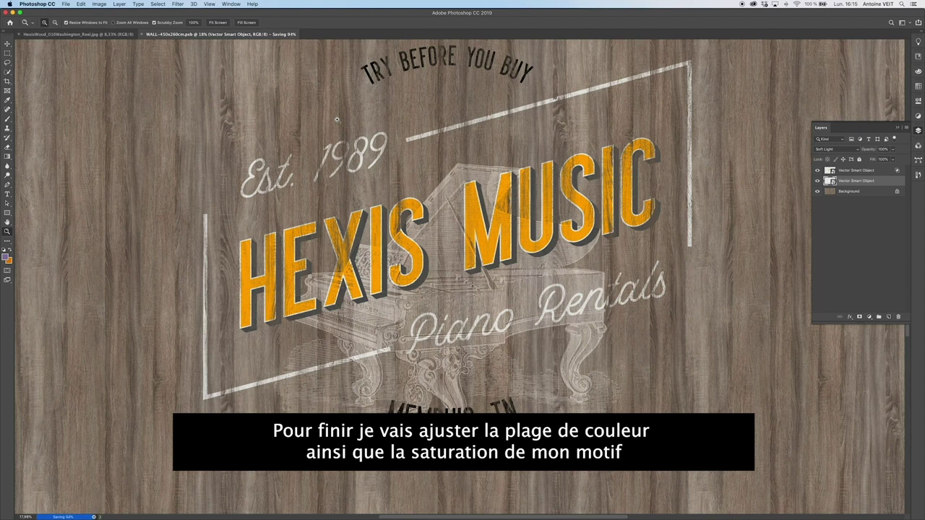
pyautogui.hscroll(-3, 336, 119)
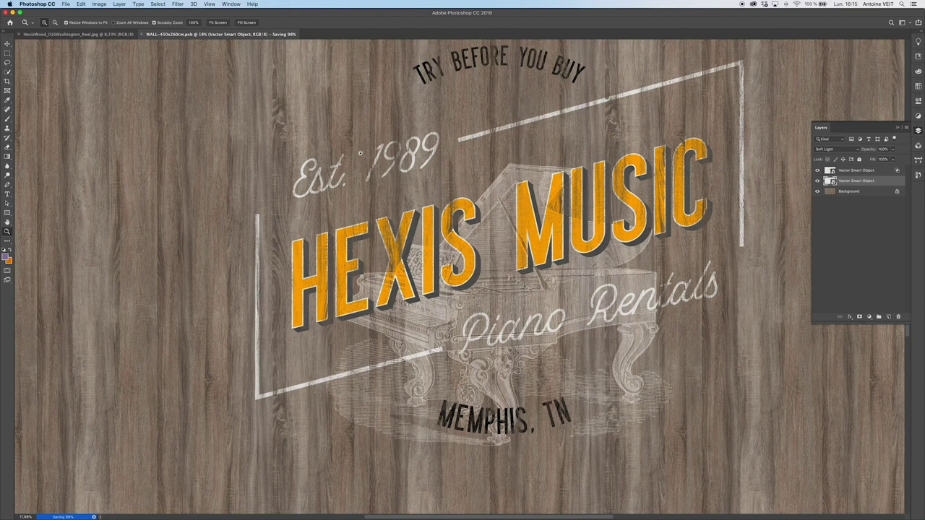
pyautogui.hscroll(2, 511, 124)
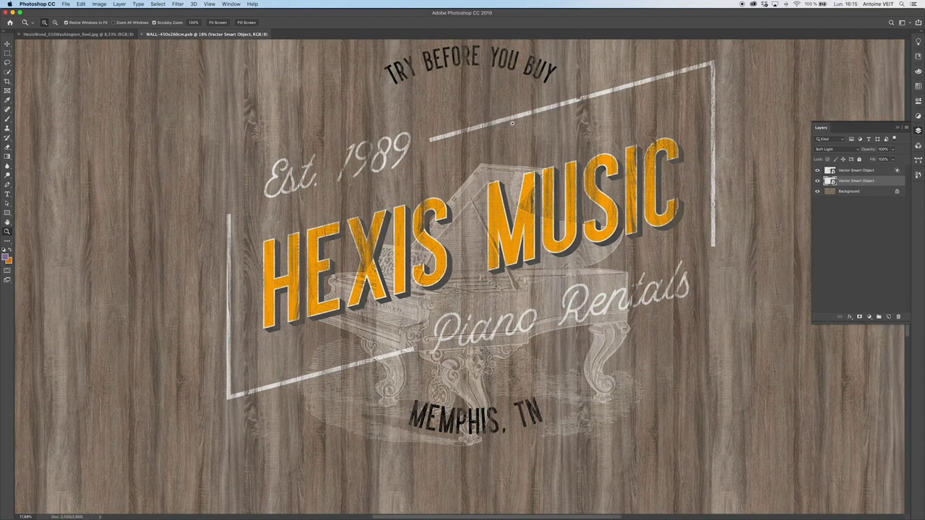
# - Start a Hue/Saturation adjustment on the Background wood layer, lowering Saturation to -35 and Lightness to -23
pyautogui.press('v')
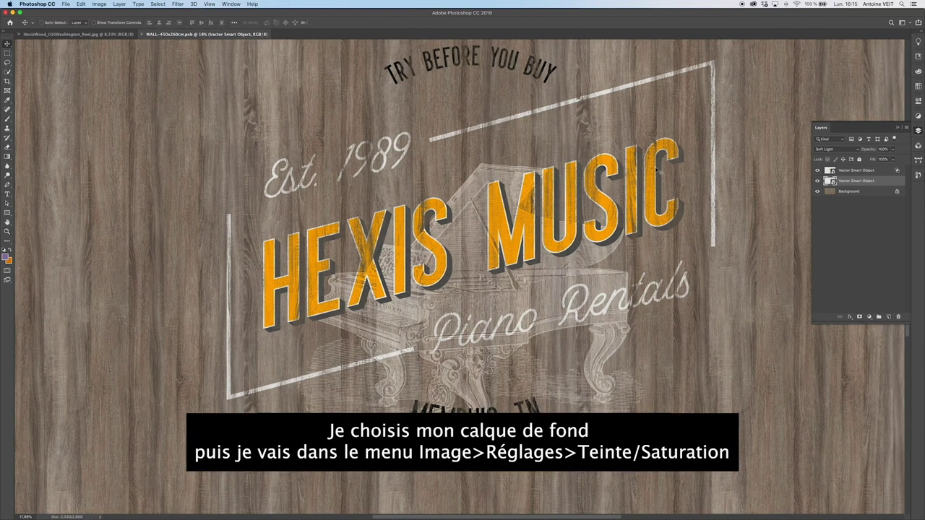
pyautogui.click(855, 192)
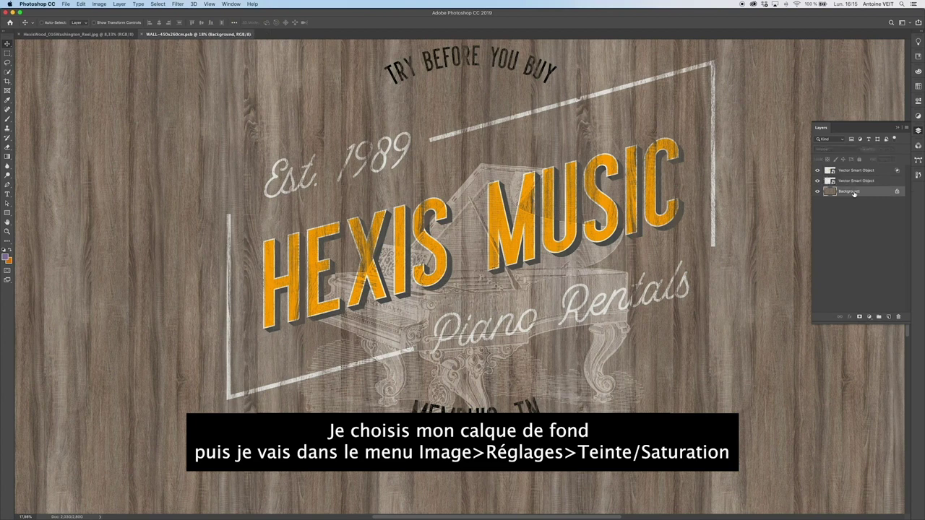
pyautogui.click(81, 4)
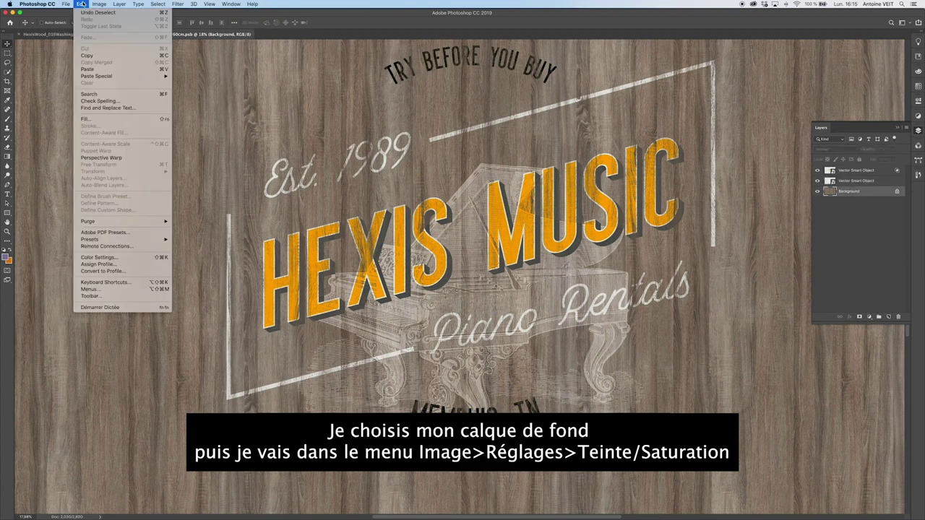
pyautogui.click(82, 5)
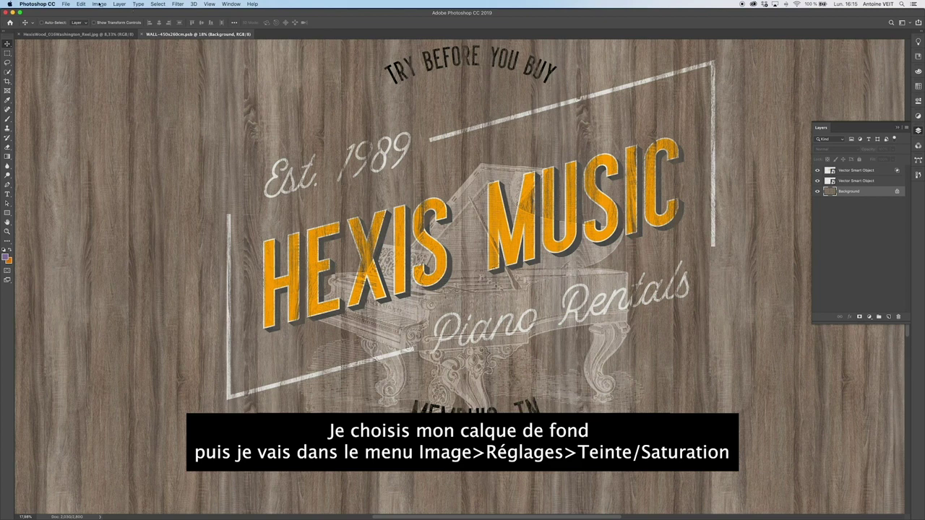
pyautogui.click(99, 4)
pyautogui.moveTo(109, 24)
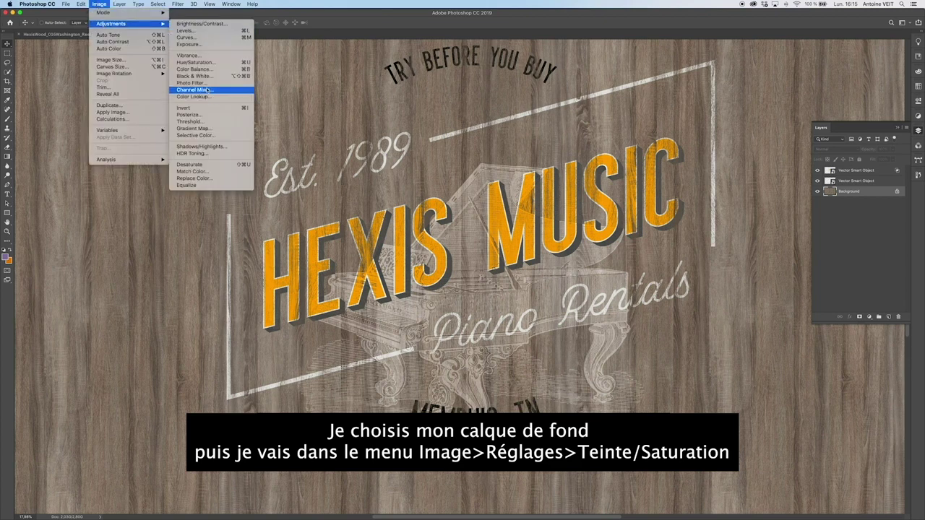
pyautogui.click(195, 63)
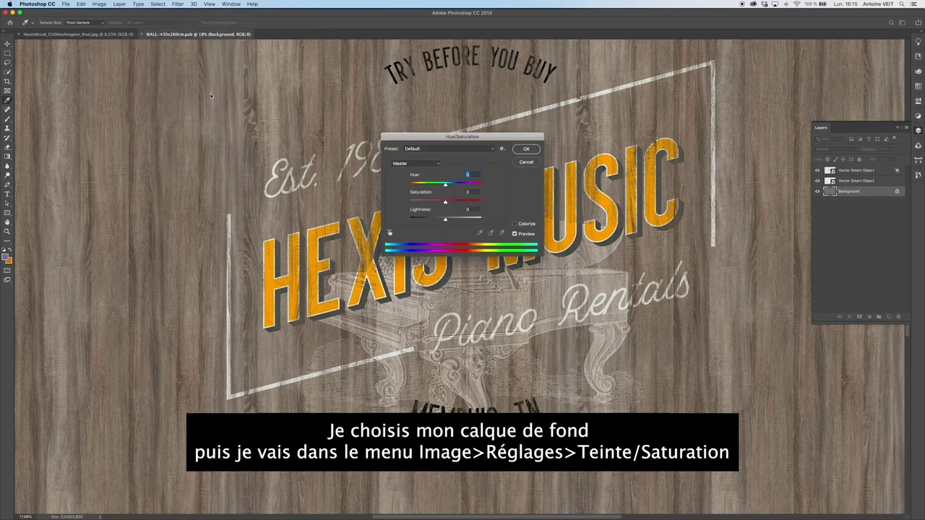
pyautogui.moveTo(241, 214); pyautogui.dragTo(276, 253)
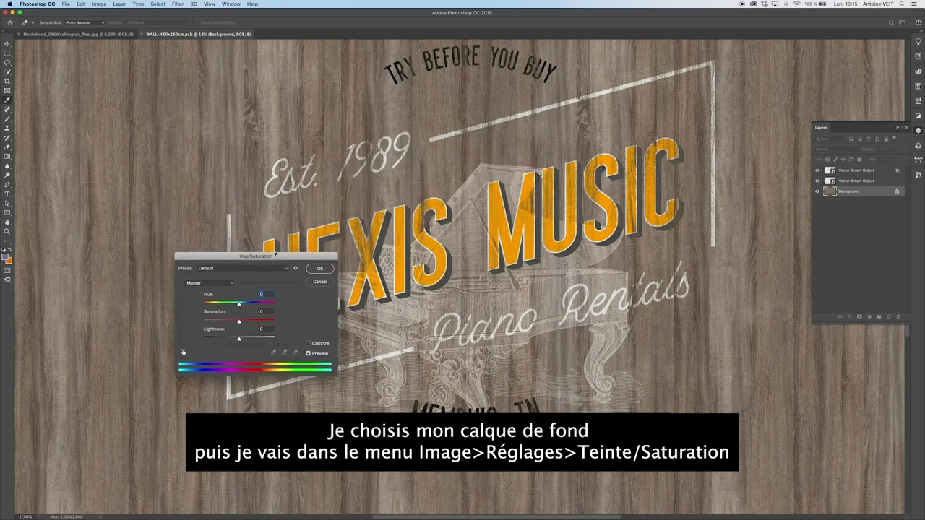
pyautogui.moveTo(238, 321); pyautogui.dragTo(231, 342)
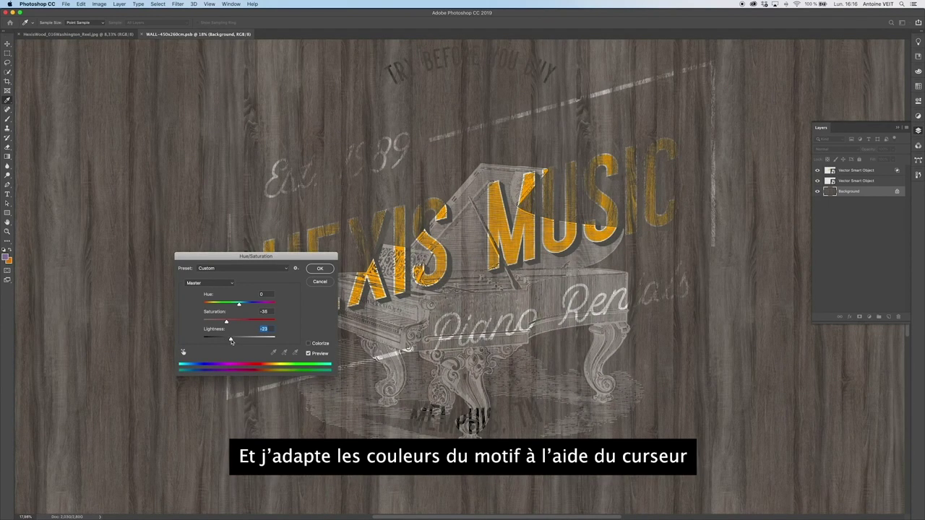
# - Refine the wood's Hue/Saturation adjustment to Hue -10, Saturation -20 and Lightness -9, and apply it
pyautogui.moveTo(240, 304); pyautogui.dragTo(232, 325)
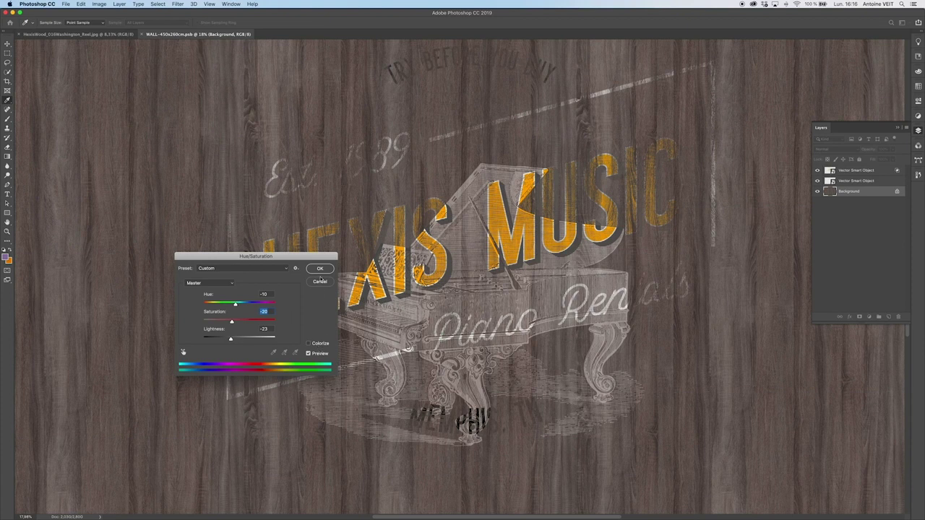
pyautogui.moveTo(231, 341); pyautogui.dragTo(236, 340)
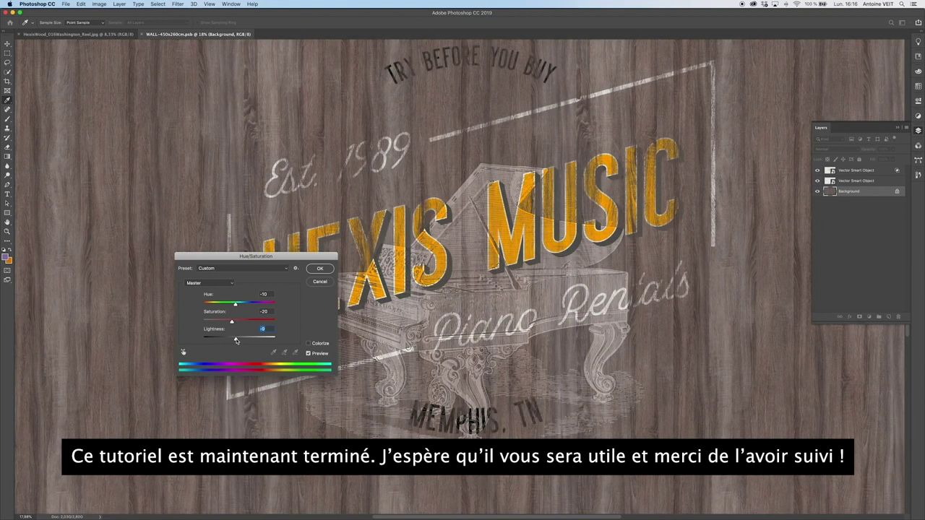
pyautogui.hscroll(-5, 164, 231)
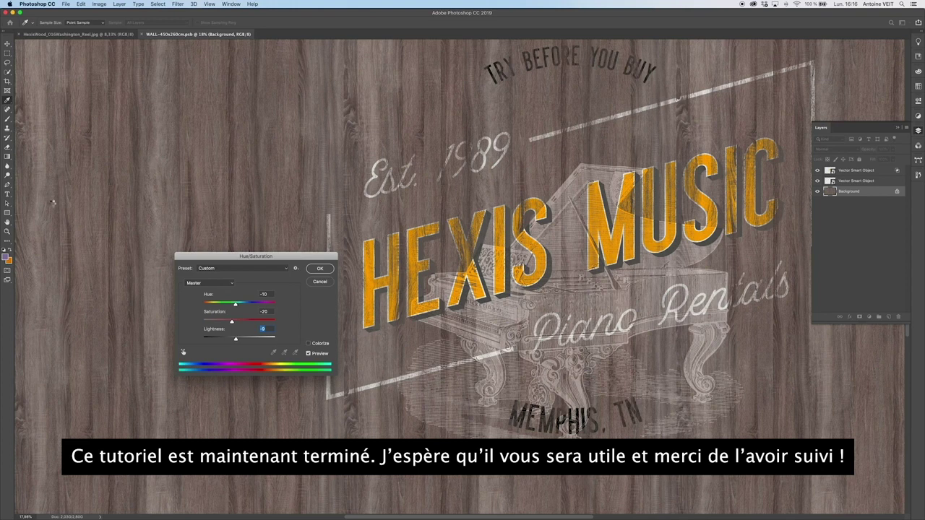
pyautogui.press('Return')
pyautogui.click(8, 232)
pyautogui.moveTo(236, 270); pyautogui.dragTo(236, 269)
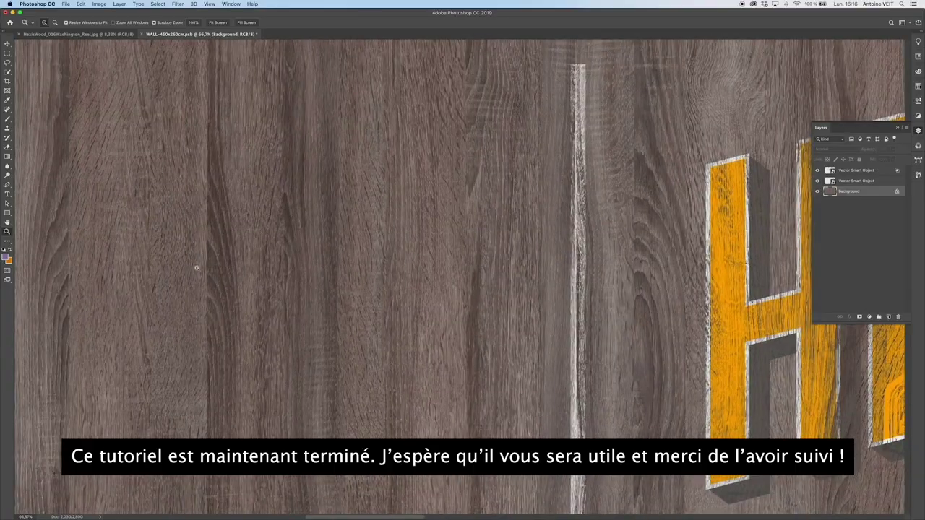